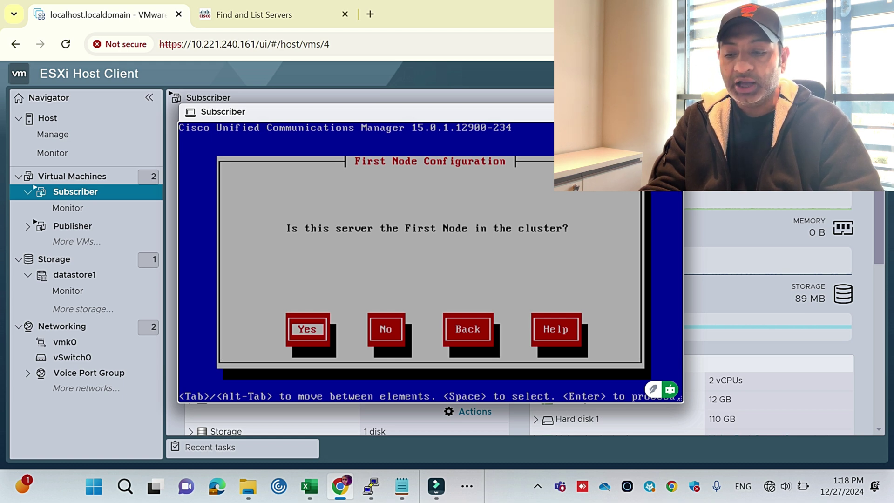
Step: Mark this server as not the first node and enter first-node host Publisher, IP 10.221.160.100
key("Tab")
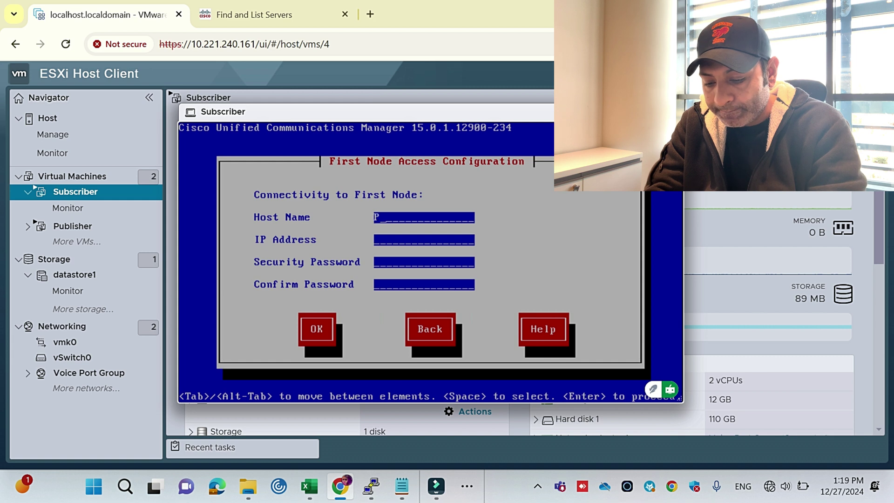
type("Publisher")
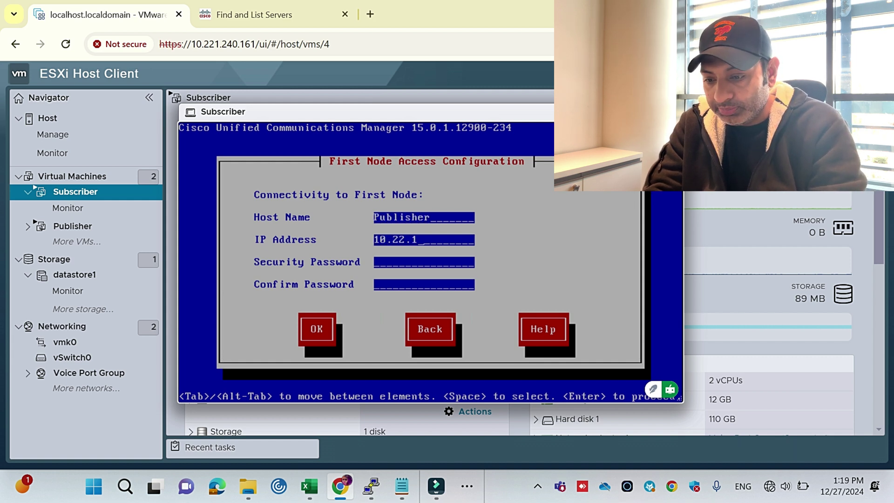
type("10.221.160.100")
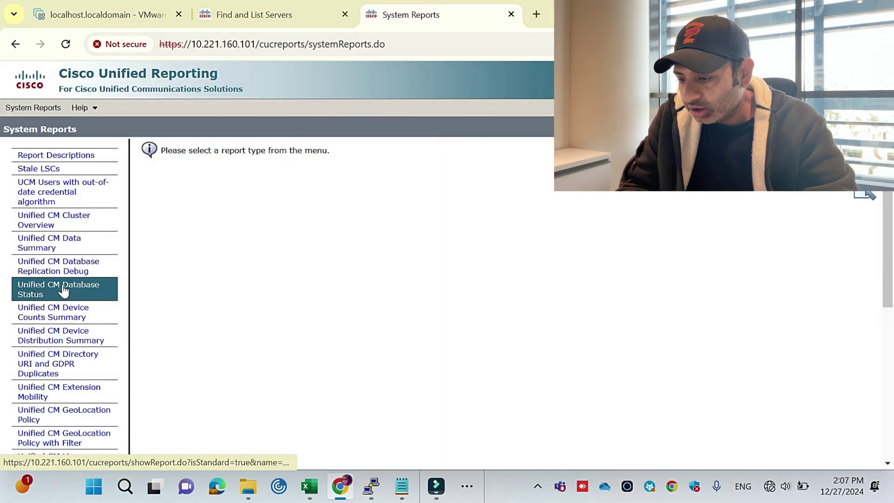
Step: Generate a new Unified CM Database Status report
left_click(63, 290)
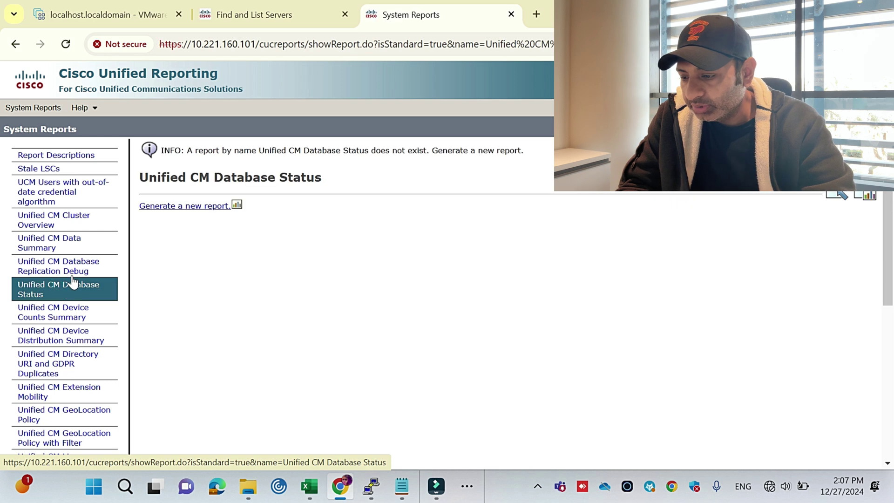
left_click(197, 207)
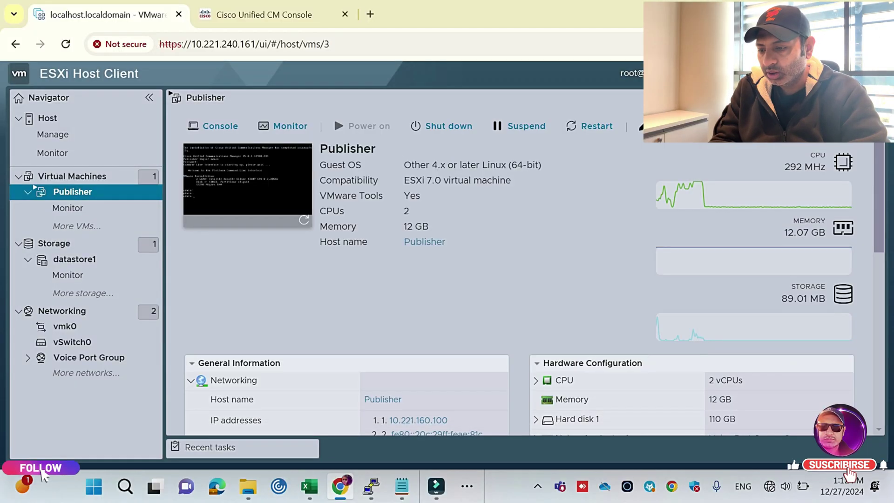
Step: Start a new VM deployment from the CUCM 15.0 OVA file
left_click(99, 176)
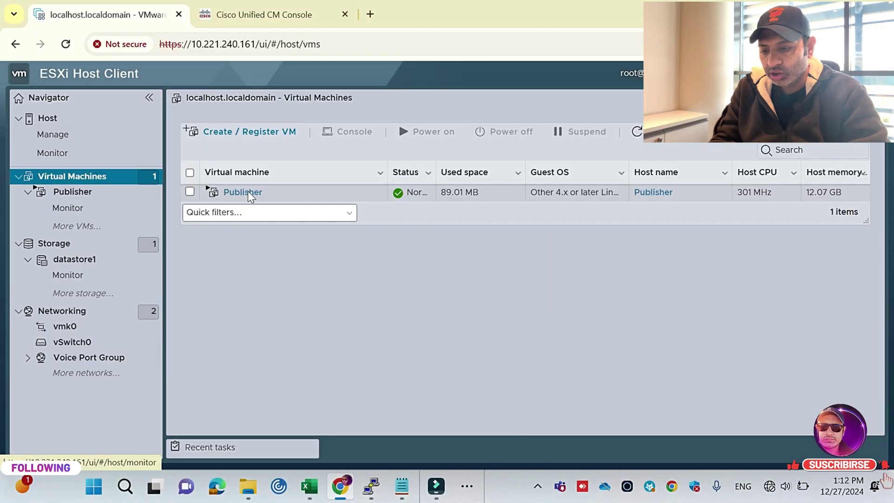
left_click(239, 139)
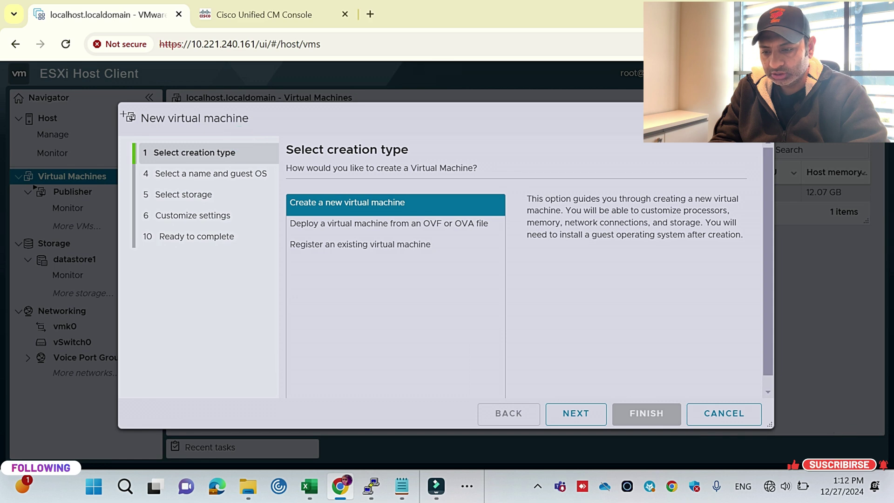
left_click(453, 219)
left_click(575, 413)
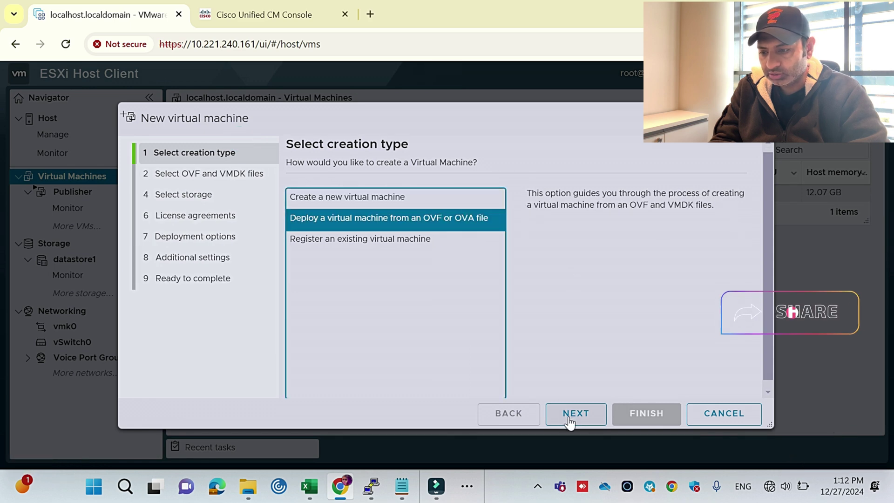
left_click(535, 345)
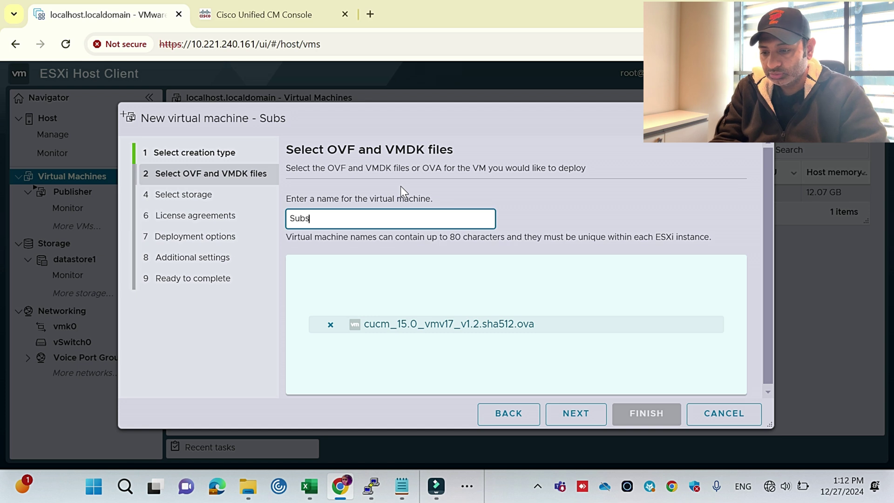
Step: Name the VM Subscriber, disable automatic power-on, and finish the deployment
type("criber")
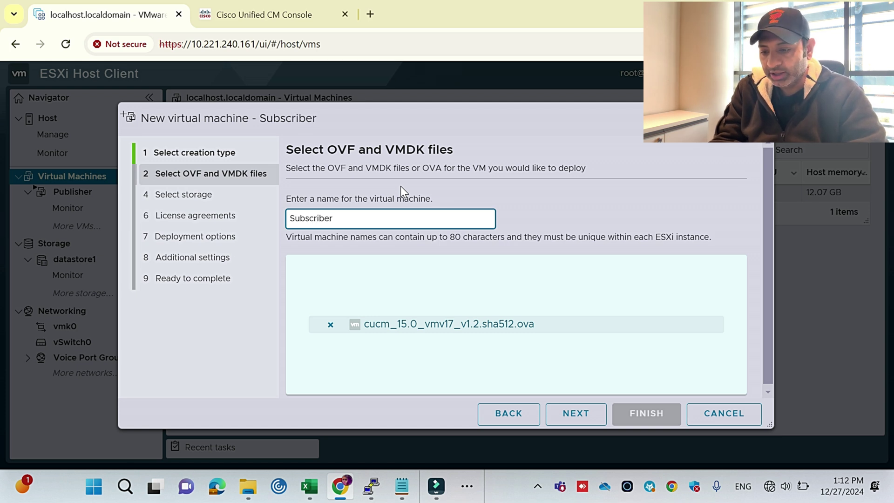
left_click(572, 425)
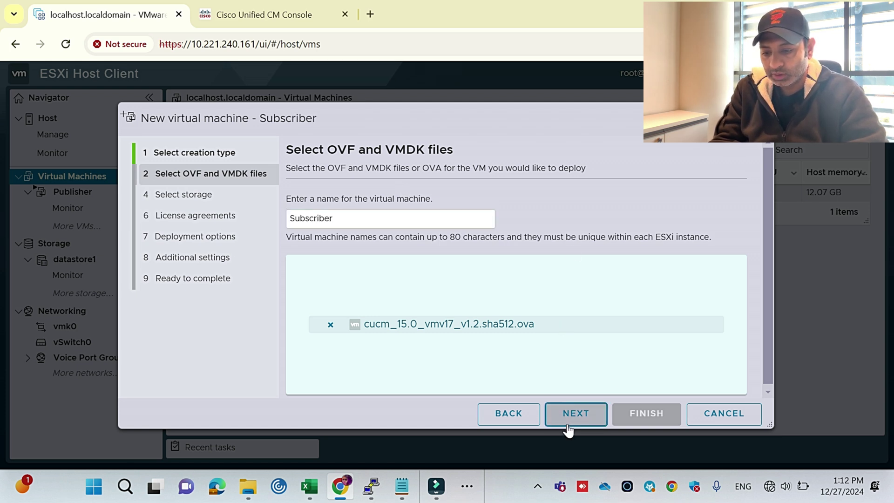
left_click(569, 428)
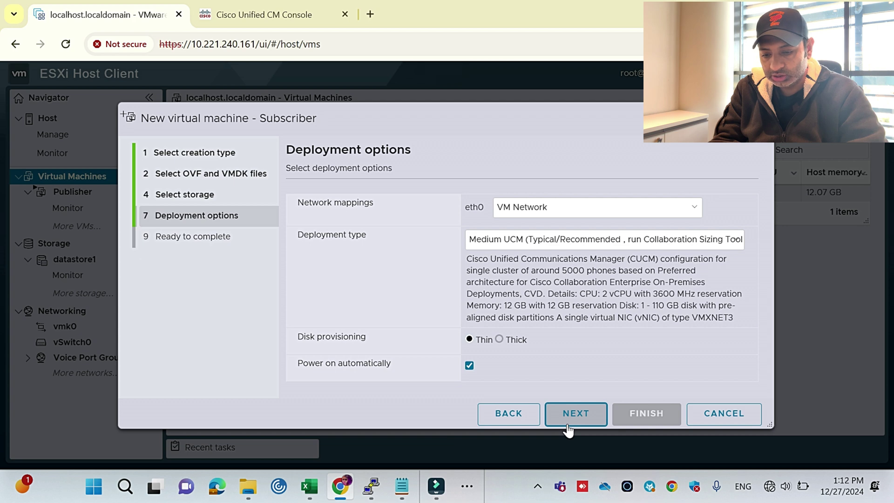
left_click(469, 366)
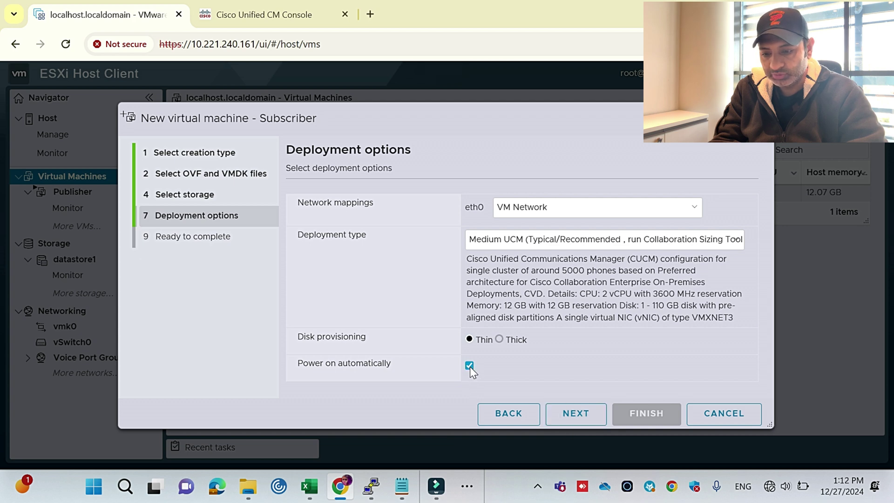
left_click(578, 415)
left_click(643, 424)
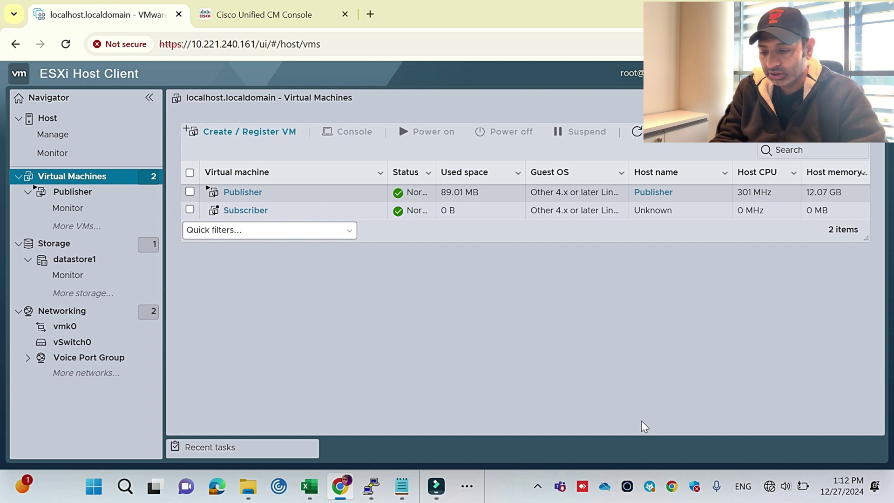
Step: Check the import tasks, then open the Subscriber VM's Edit settings dialog
left_click(215, 443)
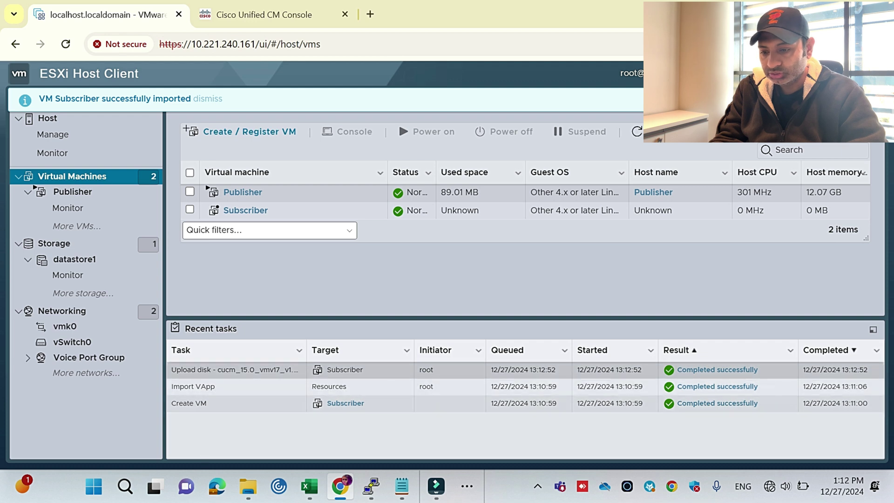
left_click(873, 329)
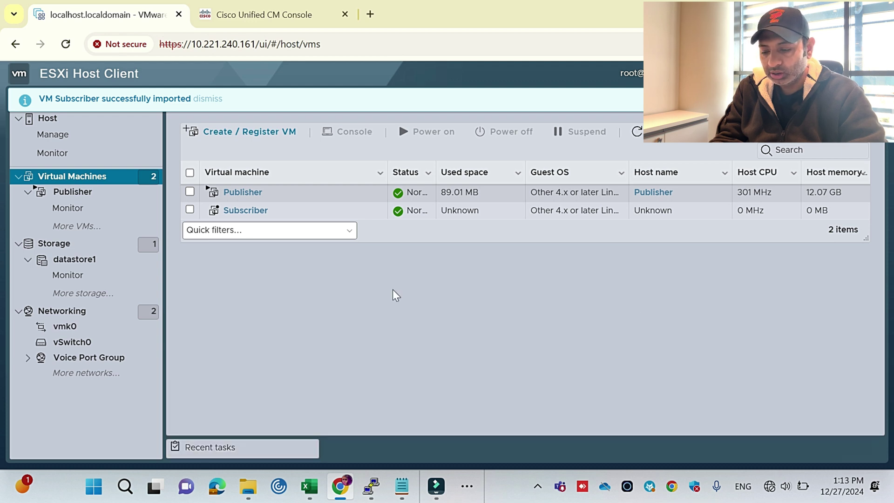
left_click(247, 211)
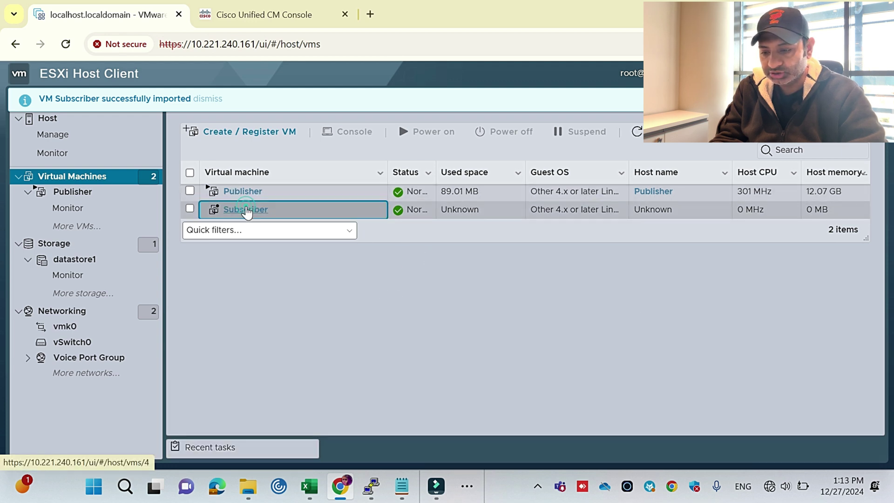
left_click(247, 210)
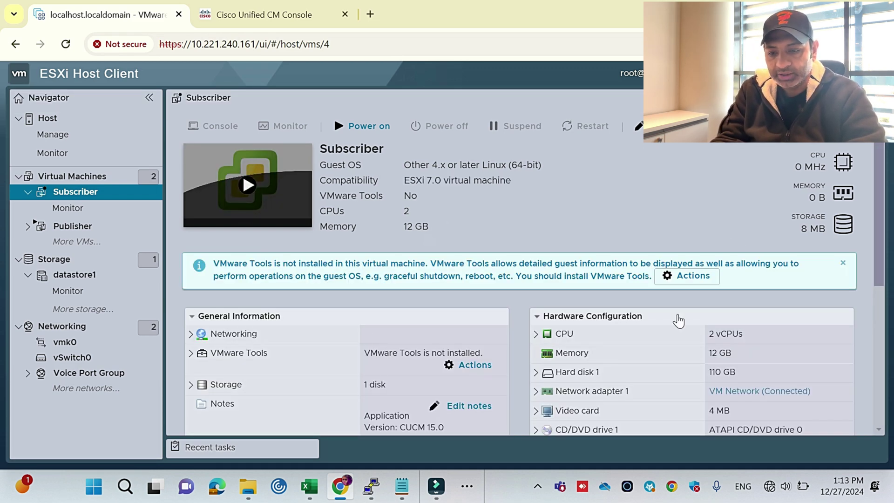
left_click(843, 265)
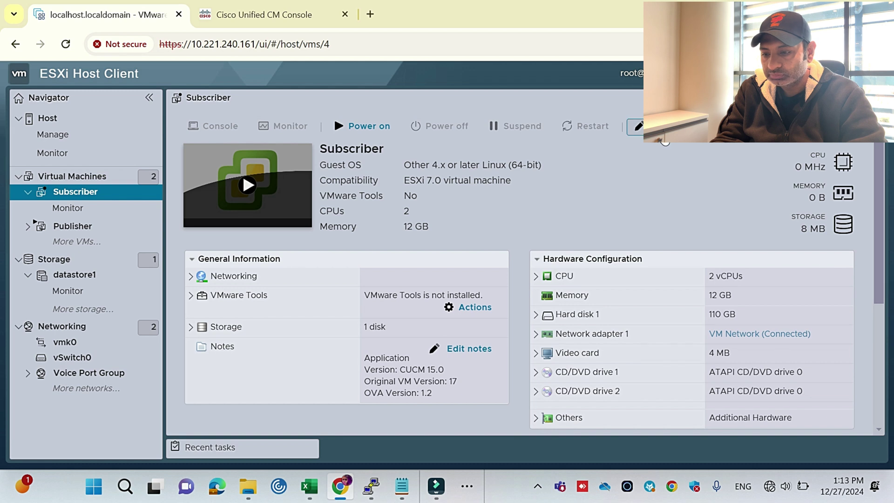
left_click(637, 125)
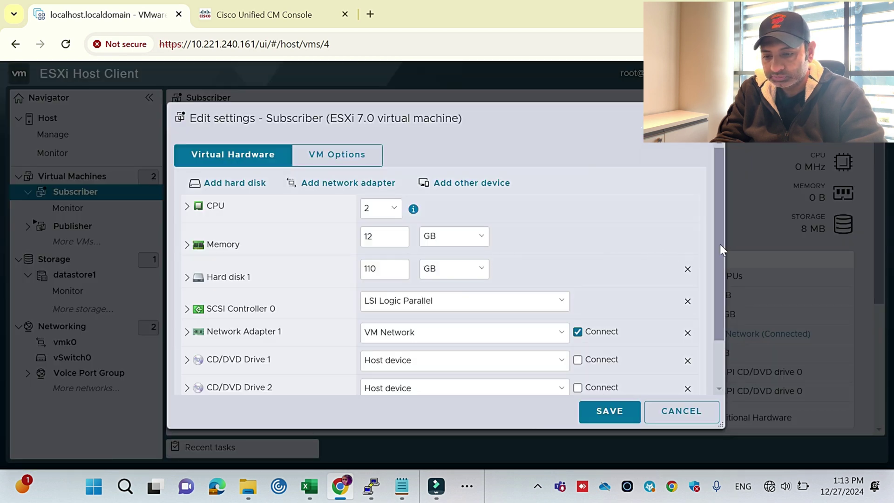
Step: Connect the Subscriber's network adapter to Voice Port Group
left_click_drag(721, 244, 714, 303)
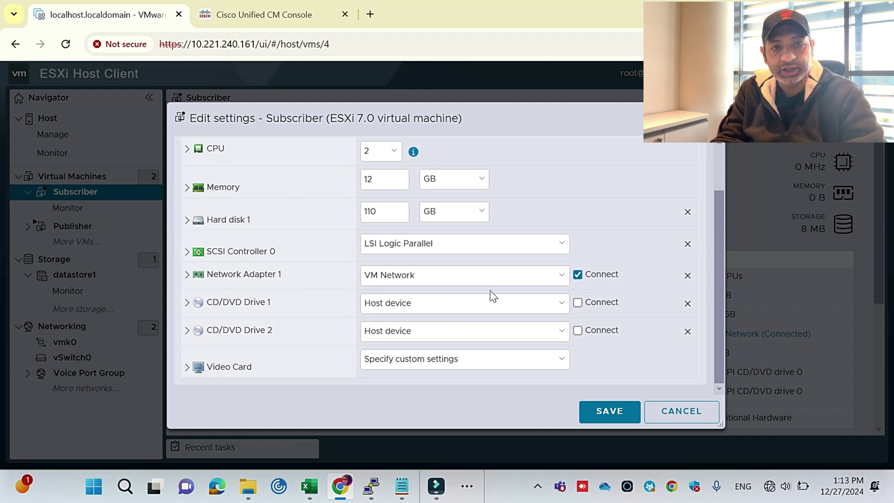
left_click(545, 279)
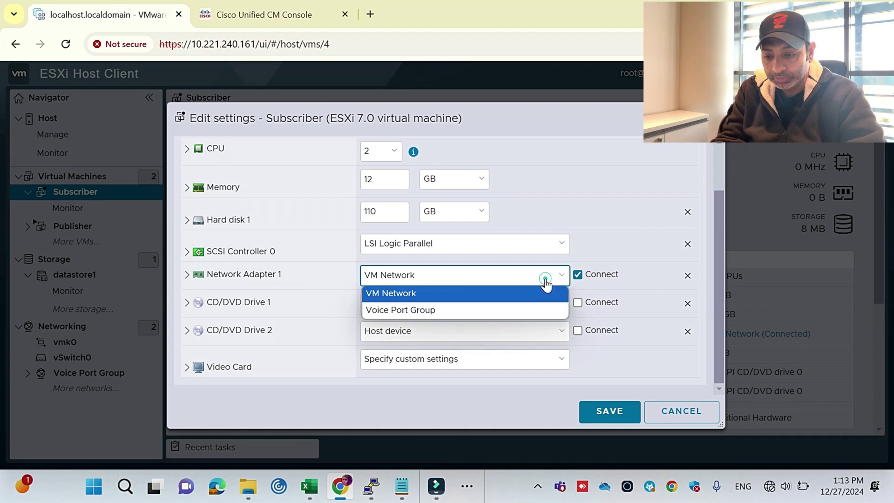
left_click(418, 310)
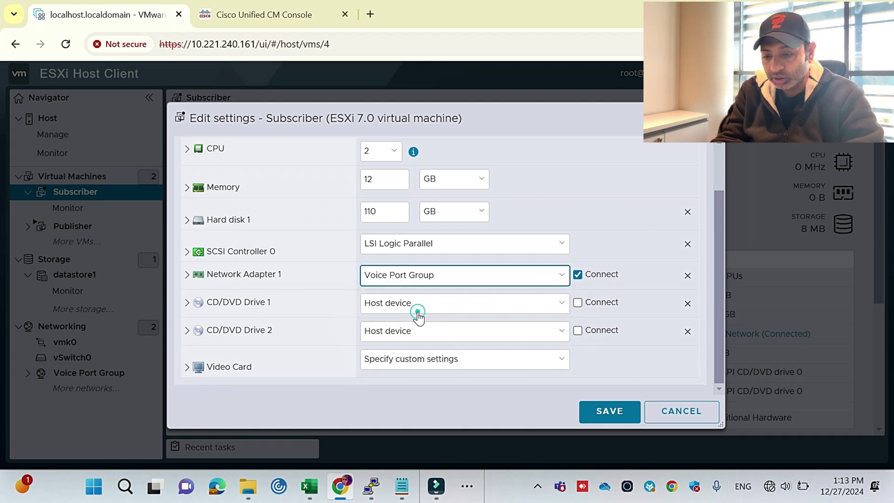
Step: Load the Bootable_UCSInstall ISO into CD/DVD drive 1, connected at power on, and save
left_click(543, 313)
left_click(435, 340)
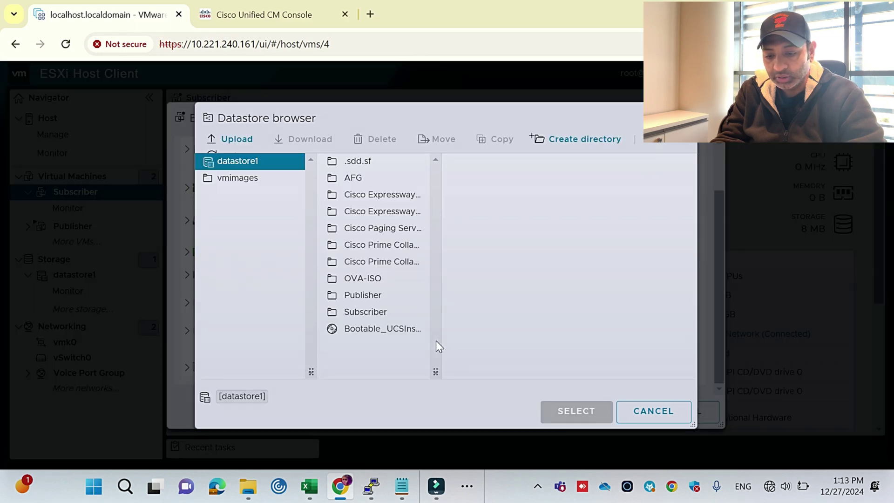
left_click(376, 330)
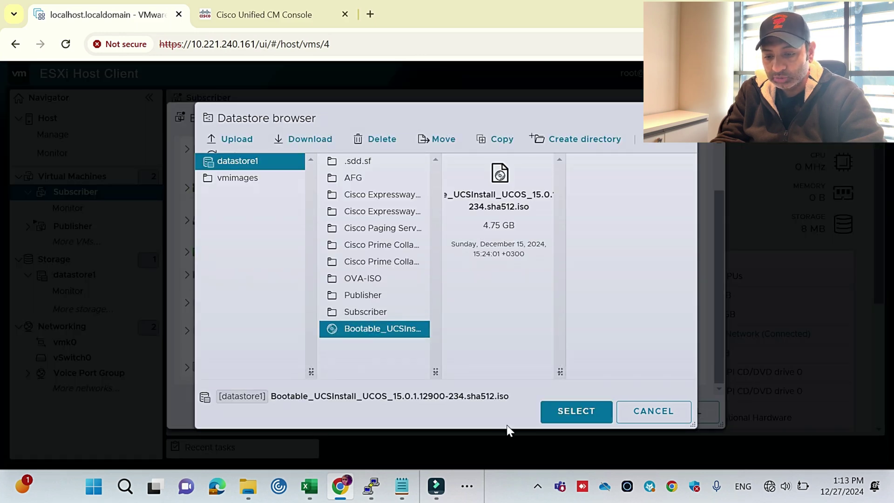
left_click(569, 414)
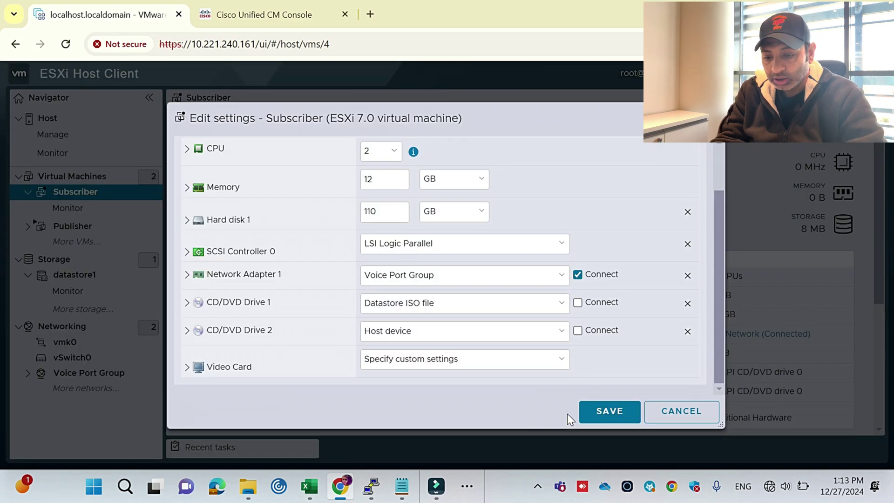
left_click(578, 303)
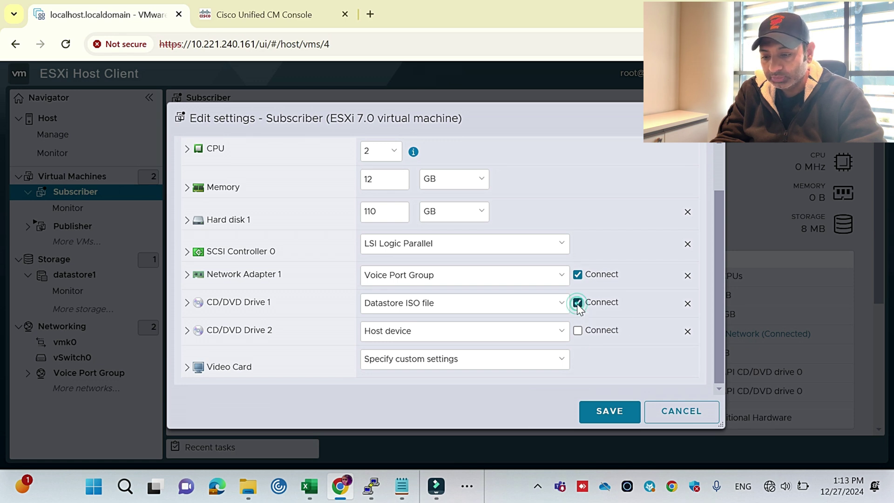
left_click(187, 303)
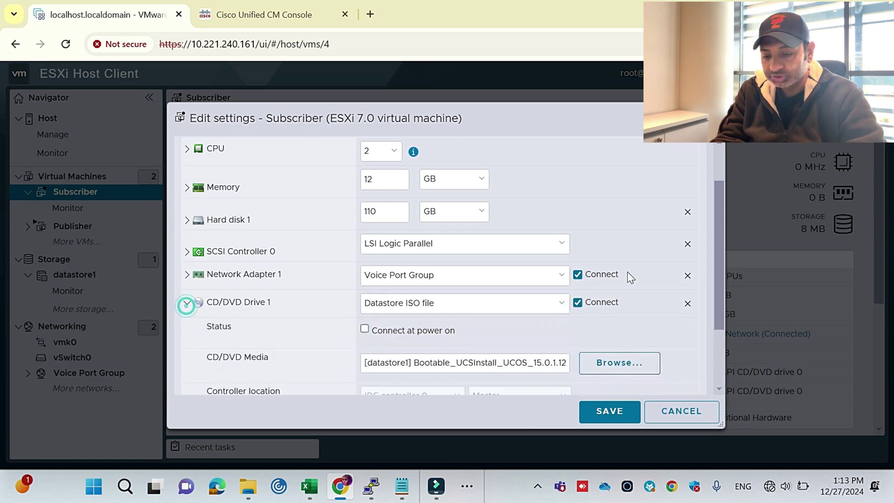
left_click(365, 329)
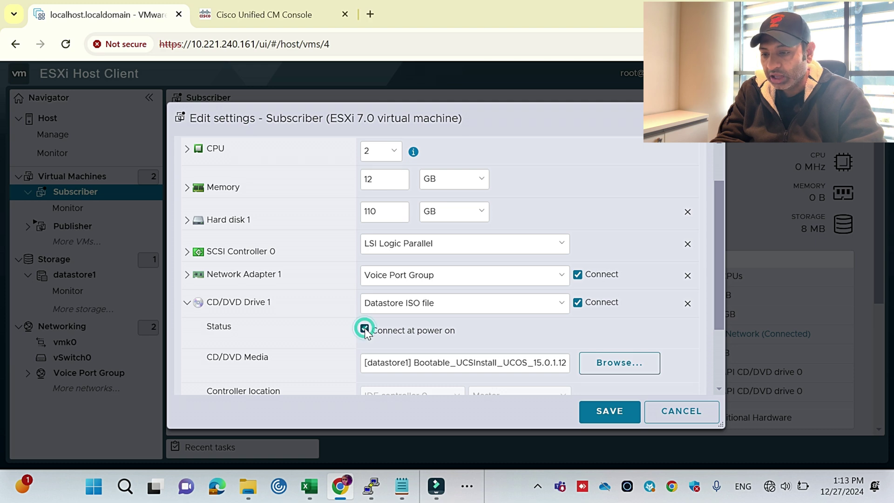
left_click(614, 412)
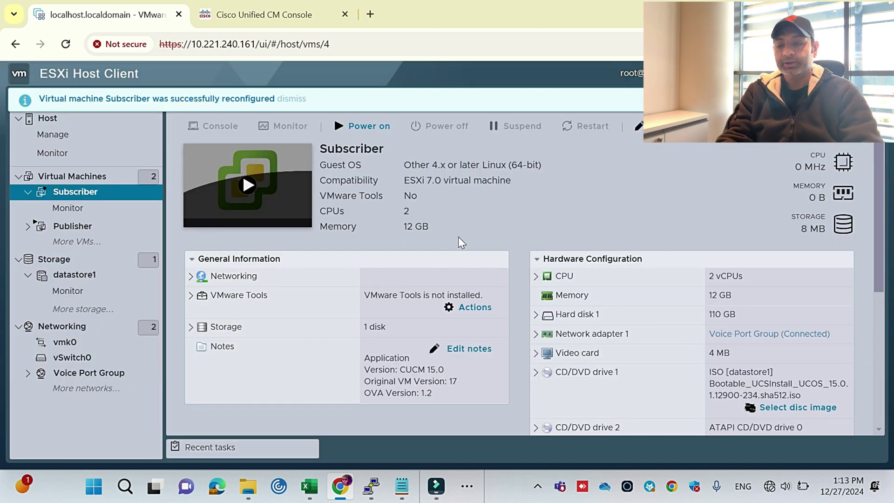
Step: Power on Subscriber, open its console, and pass the installer media check
left_click(246, 182)
left_click(246, 183)
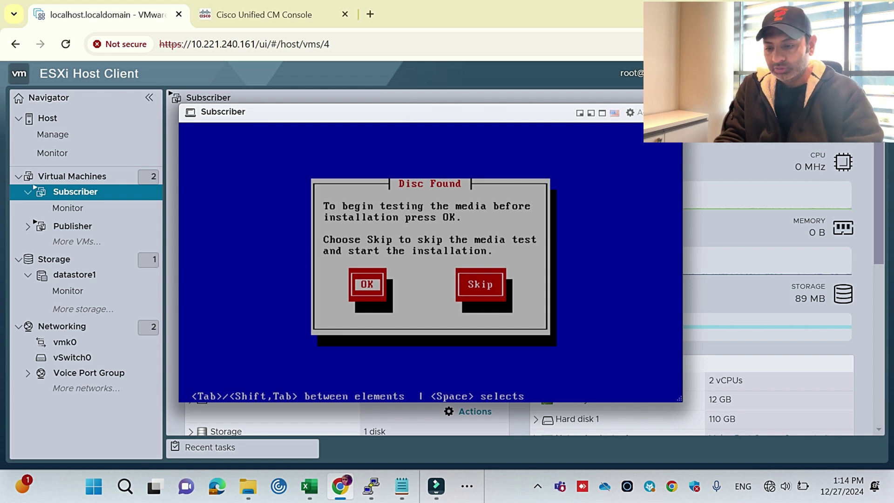
key("Return")
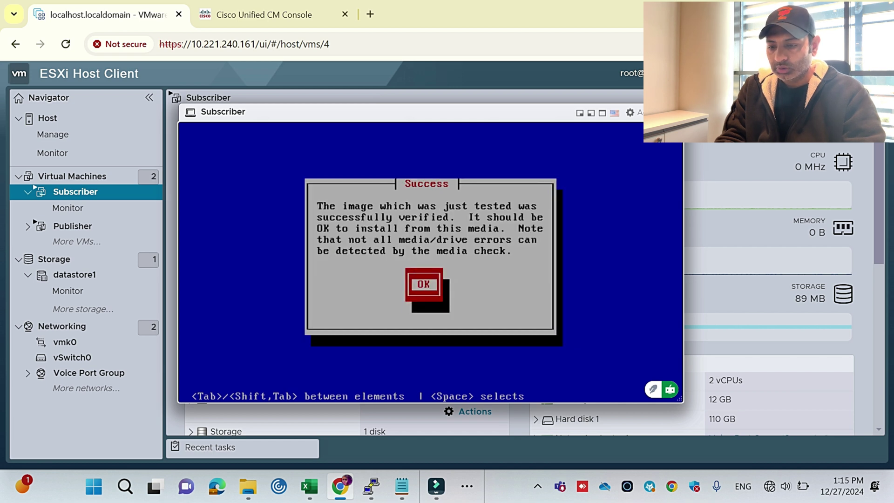
key("Return")
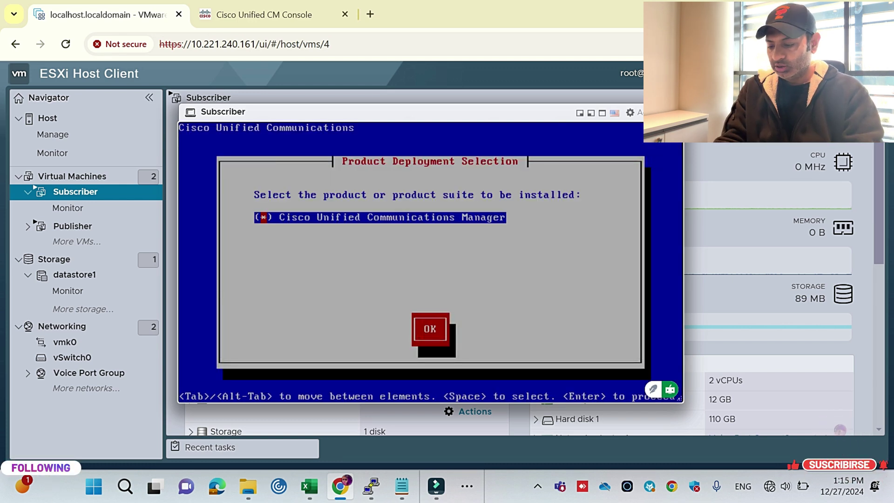
key("Tab")
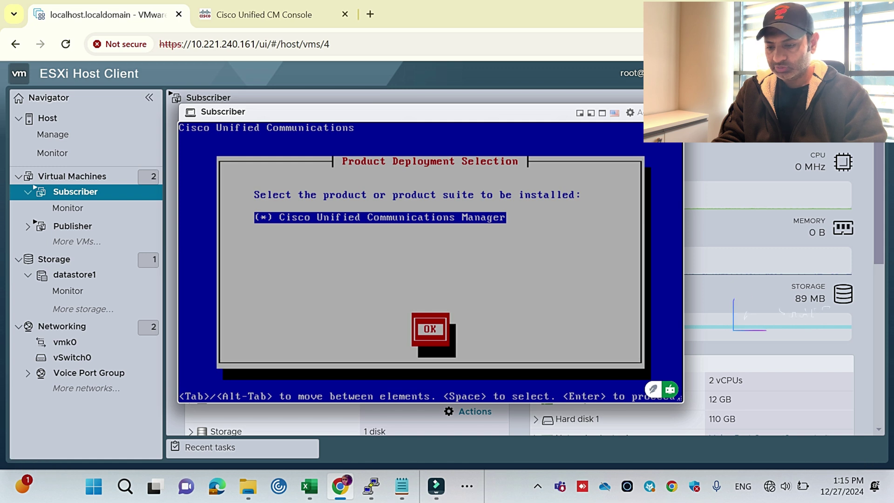
Step: Confirm installing Unified CM 15.0, proceed with the wizard, and decline an upgrade patch
key("Return")
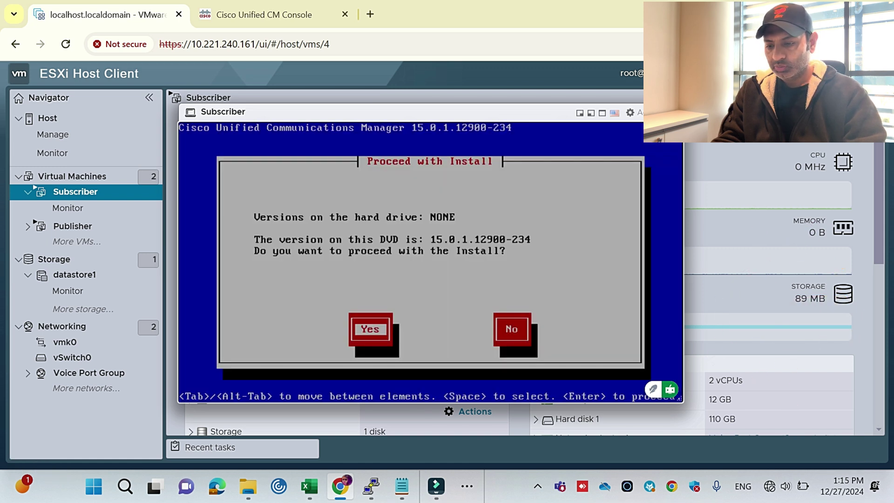
key("Return")
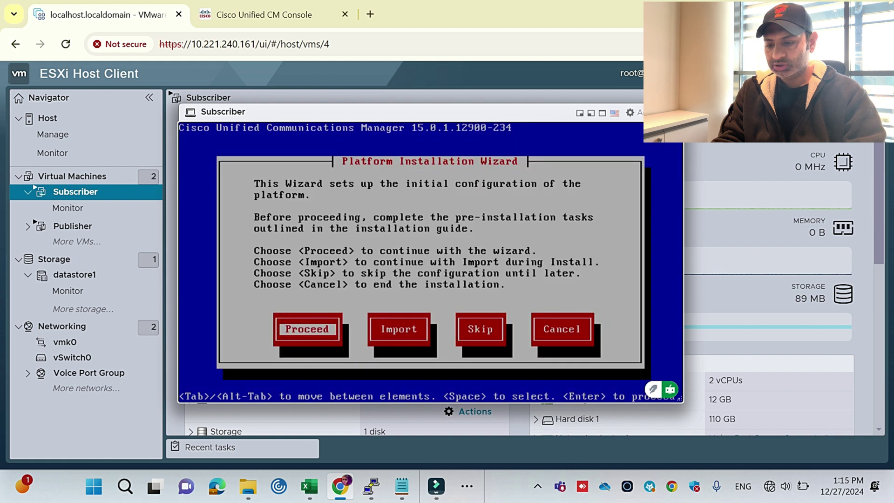
key("Return")
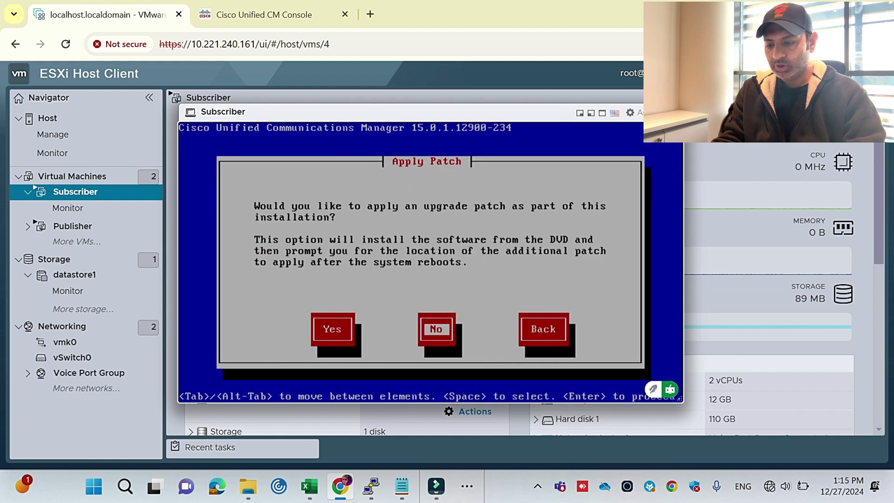
key("Return")
key("Return")
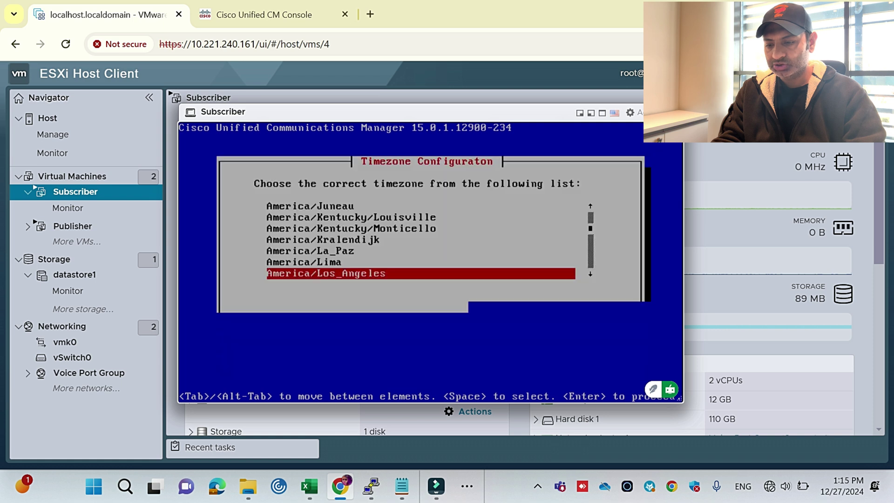
Step: Set the timezone to Asia/Riyadh
key("Down")
key("Down")
key("Down")
key("Down")
key("Down")
key("Down")
key("Down")
key("Down")
key("Down")
key("Down")
key("Down")
key("Down")
key("Down")
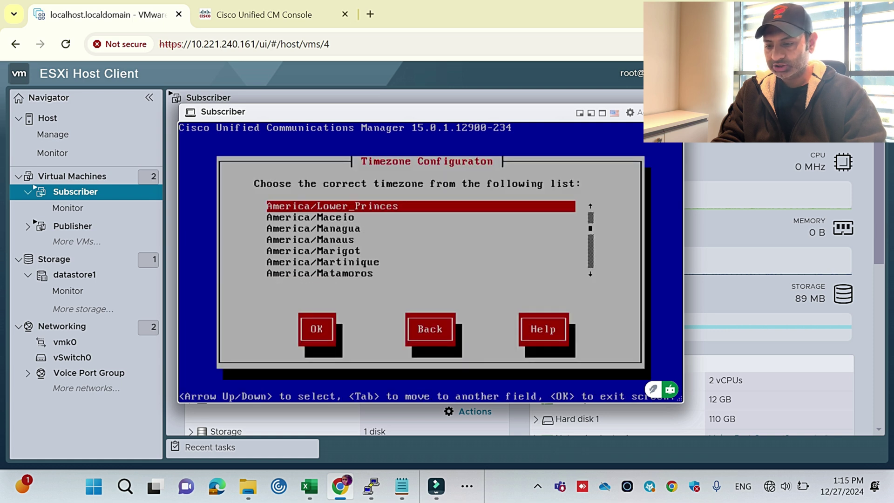
key("Down")
key("Down")
key("Down")
key("Down")
key("Down")
key("Down")
key("Down")
key("Down")
key("Down")
key("Down")
key("Down")
key("Down")
key("Down")
key("Down")
key("Down")
key("Down")
key("Down")
key("Down")
key("Down")
key("Down")
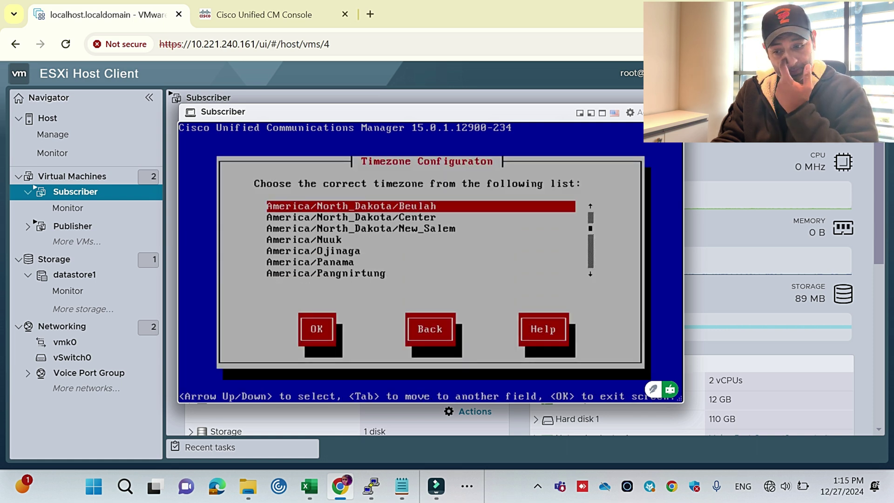
key("Up")
key("Up")
key("Up")
key("Up")
key("Up")
key("Up")
key("Up")
key("Up")
key("Down")
key("Down")
key("Down")
key("Down")
key("Down")
key("Down")
key("Down")
key("Down")
key("Down")
key("Down")
key("Down")
key("Down")
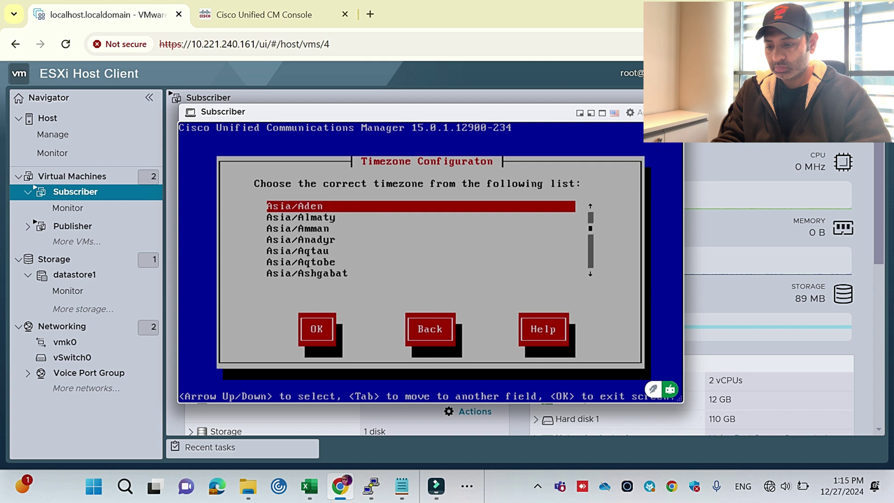
key("Page_Down")
key("Page_Down")
key("Page_Down")
key("Page_Down")
key("Page_Down")
key("Page_Down")
key("Page_Down")
key("Page_Down")
key("Down")
key("Down")
key("Down")
key("Down")
key("Down")
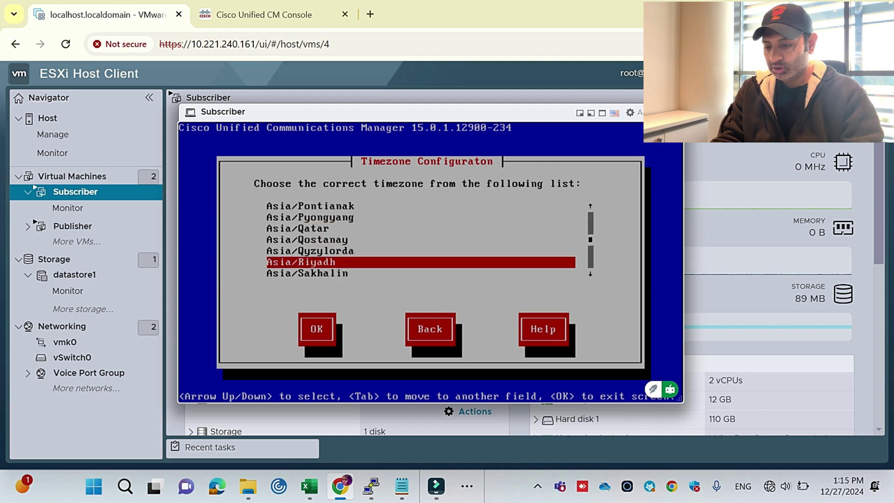
key("Tab")
key("Return")
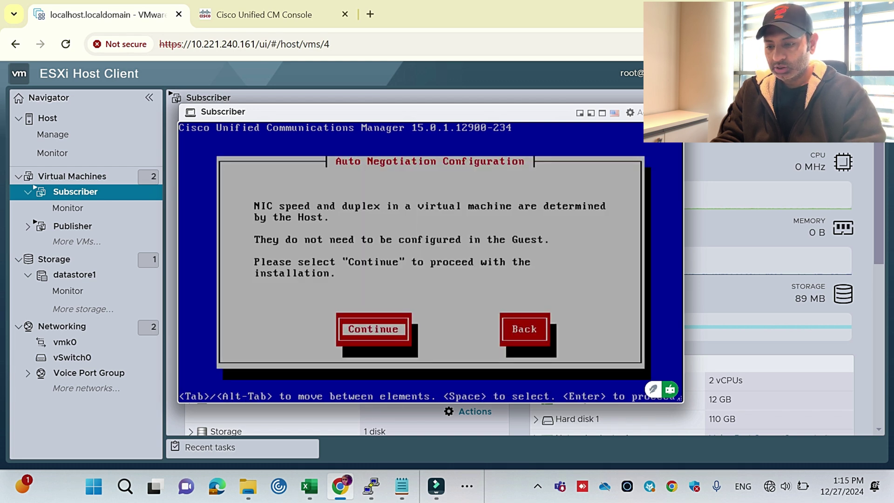
Step: Accept auto-negotiation, keep the default MTU, and decline DHCP
key("Return")
key("Tab")
key("Left")
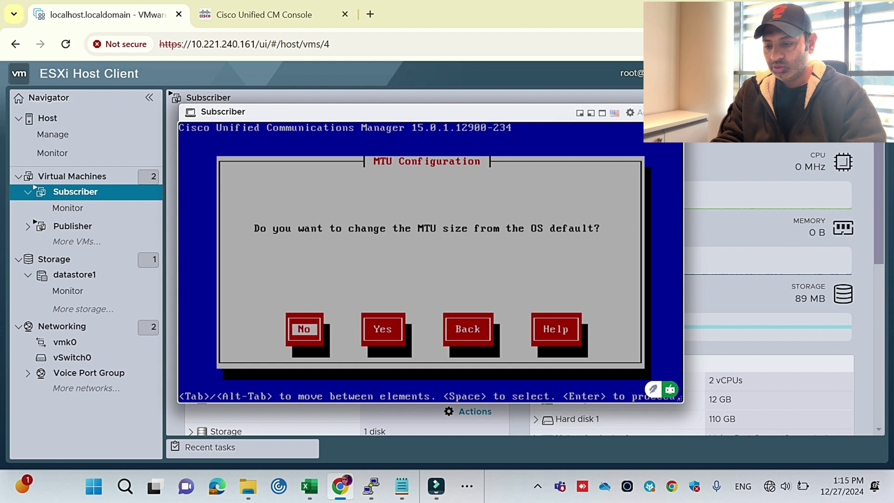
key("Return")
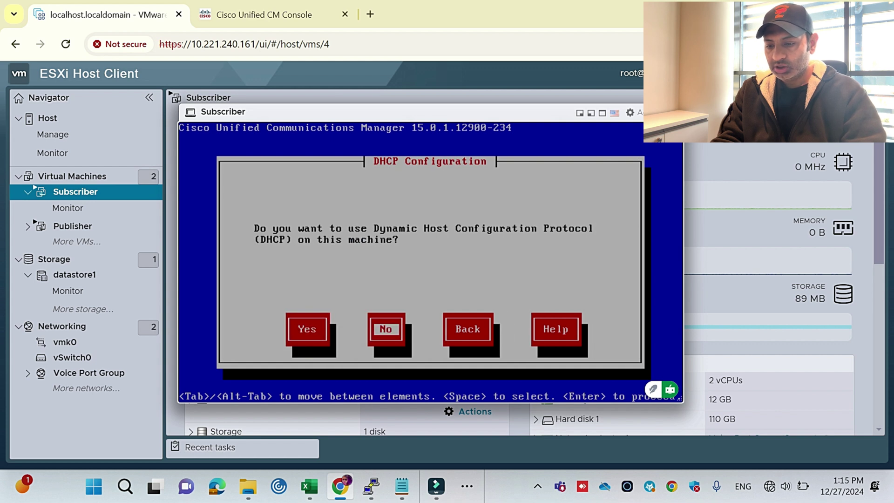
key("Return")
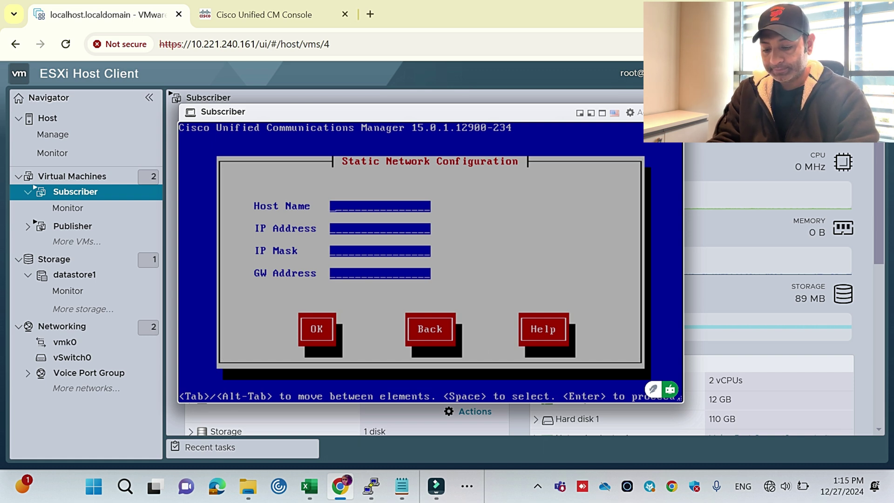
Step: Enter host Subscriber, IP 10.221.160.101, mask 255.255.255.0, gateway 10.221.160.1
type("Subscriber")
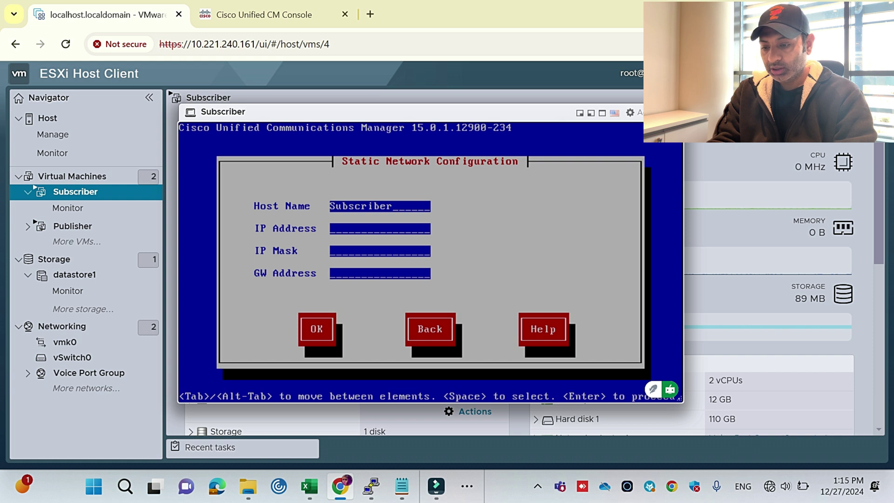
type("10.221")
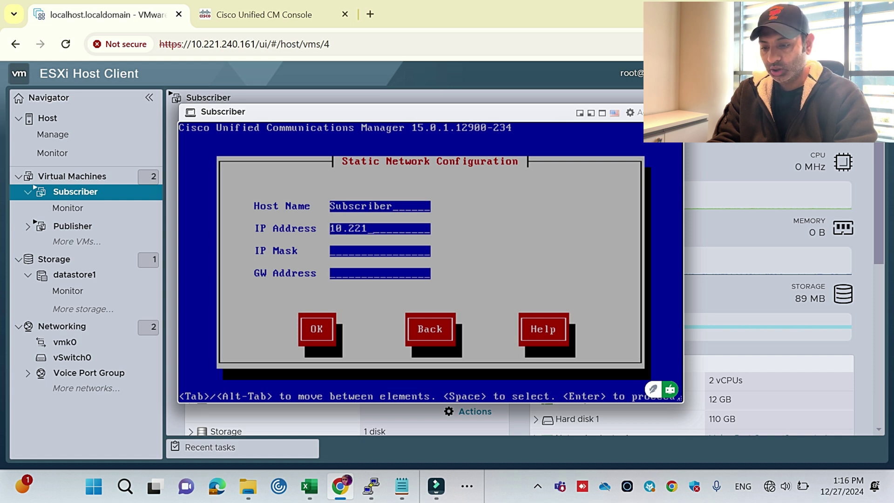
type(".1")
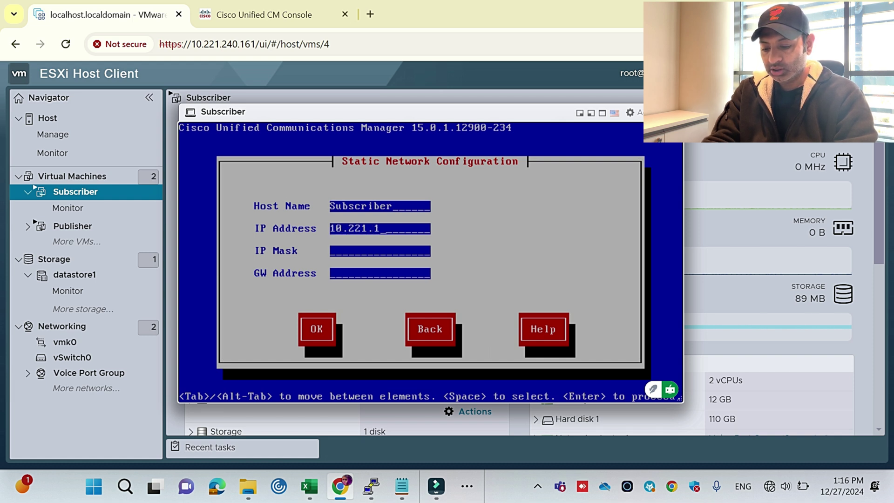
type("60.101")
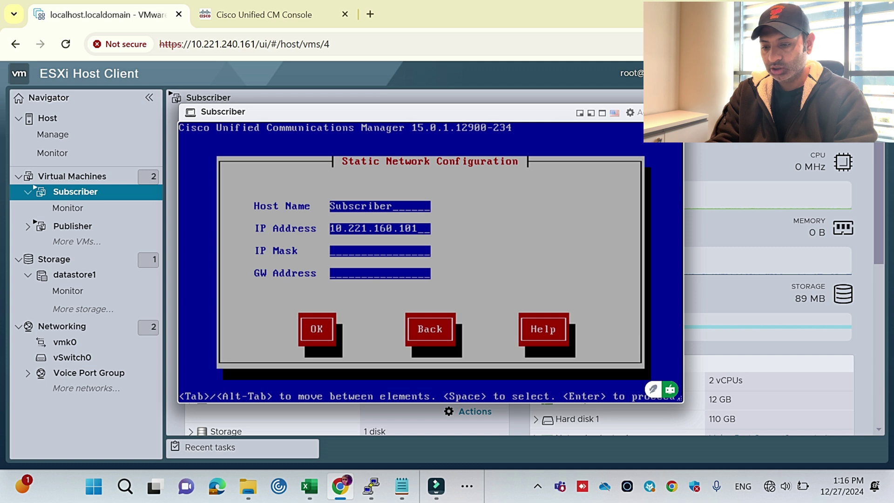
type("255.2")
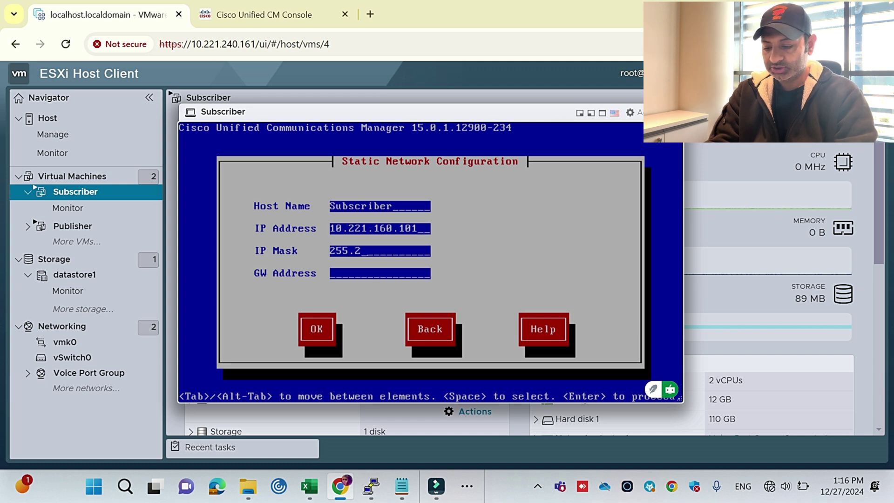
type("55.255.0")
key("Tab")
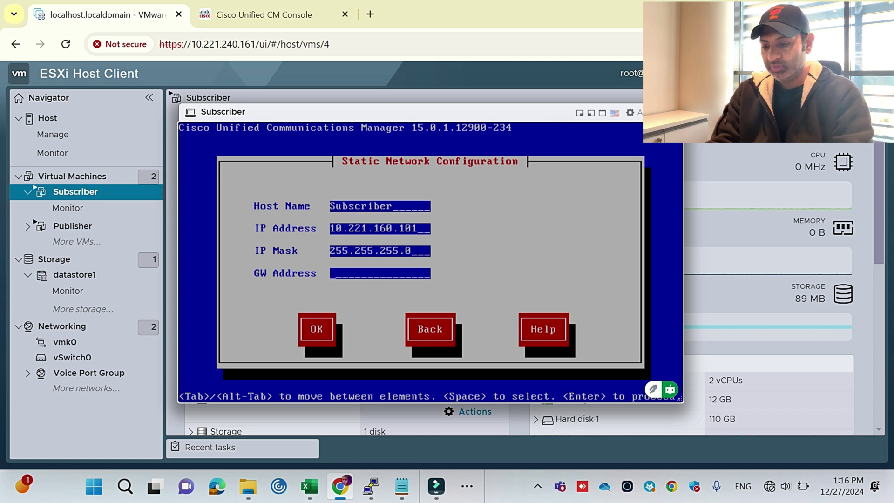
type("10.221")
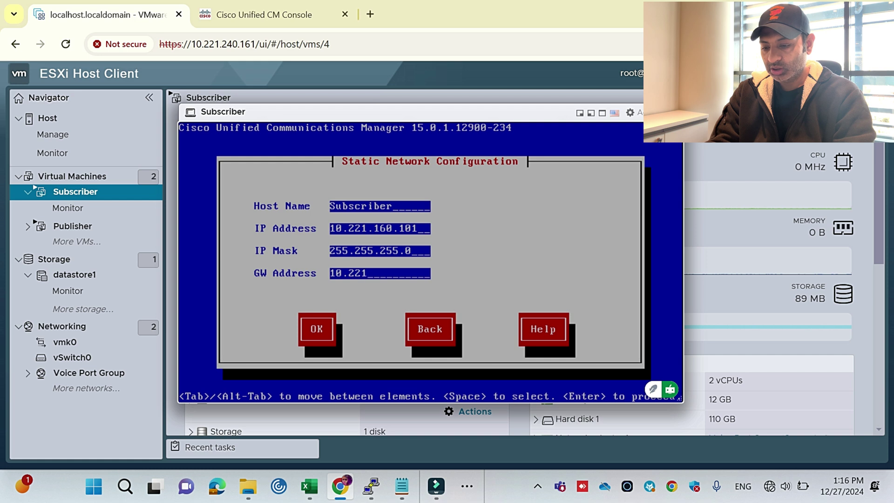
type(".160.1")
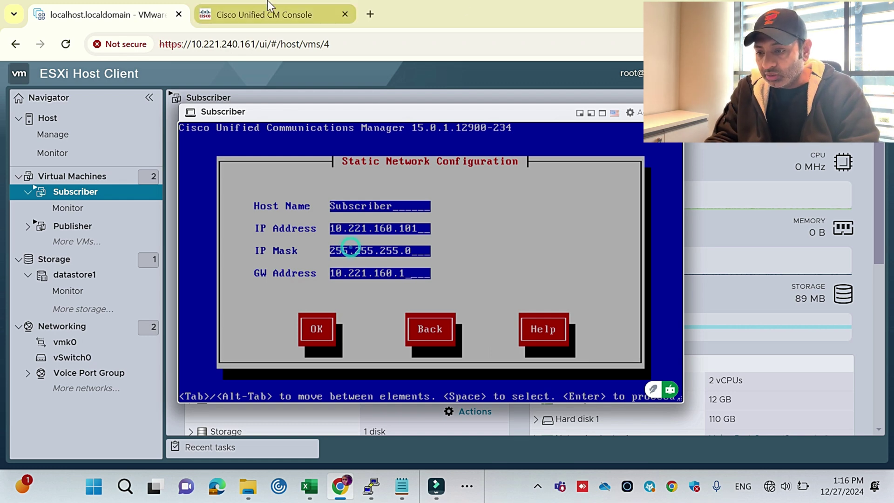
Step: Find all servers under System > Server, showing only Publisher, then begin Add New
left_click(256, 10)
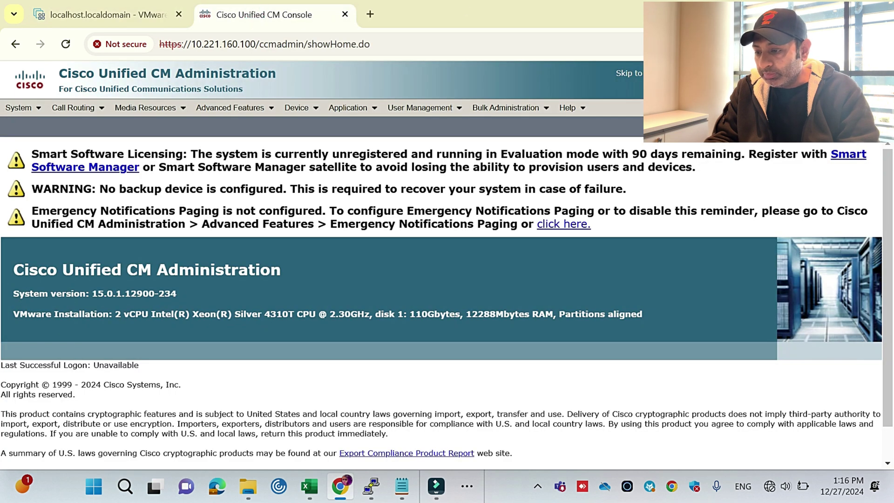
mouse_move(18, 108)
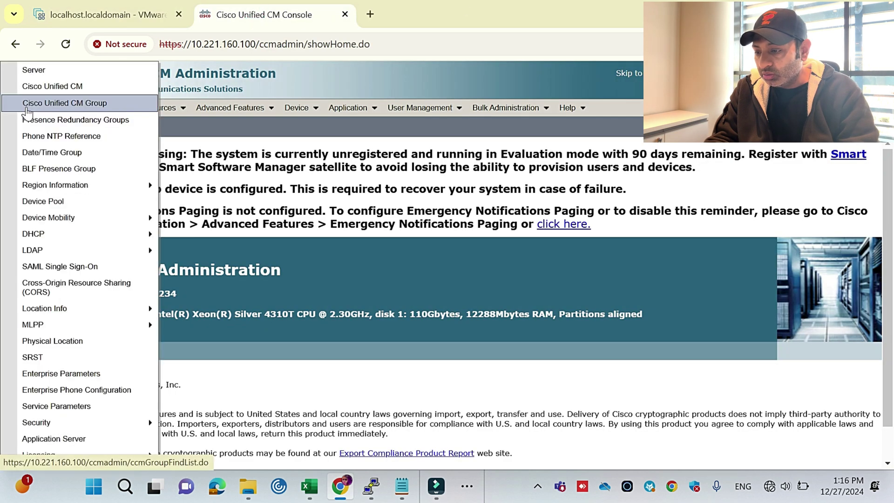
left_click(27, 70)
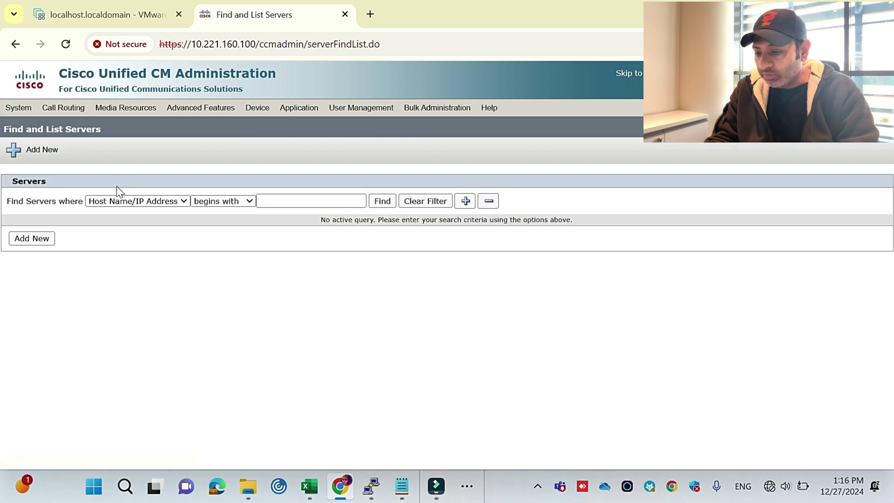
left_click(383, 204)
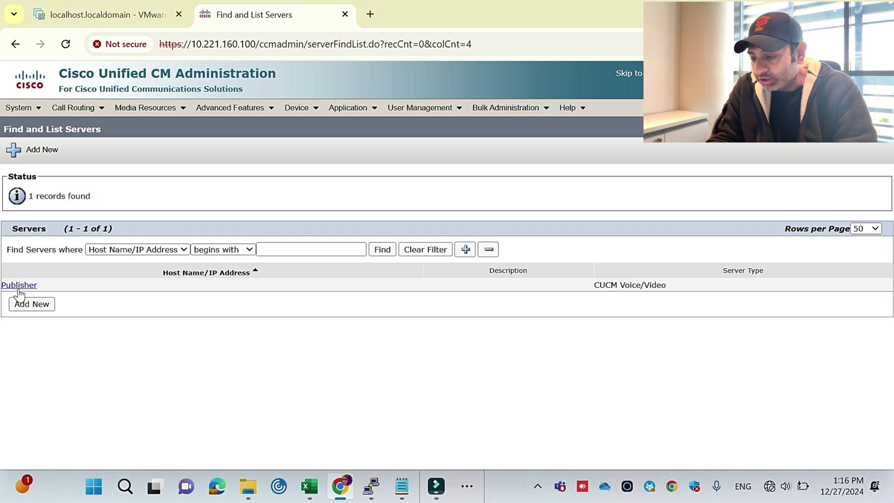
left_click(34, 307)
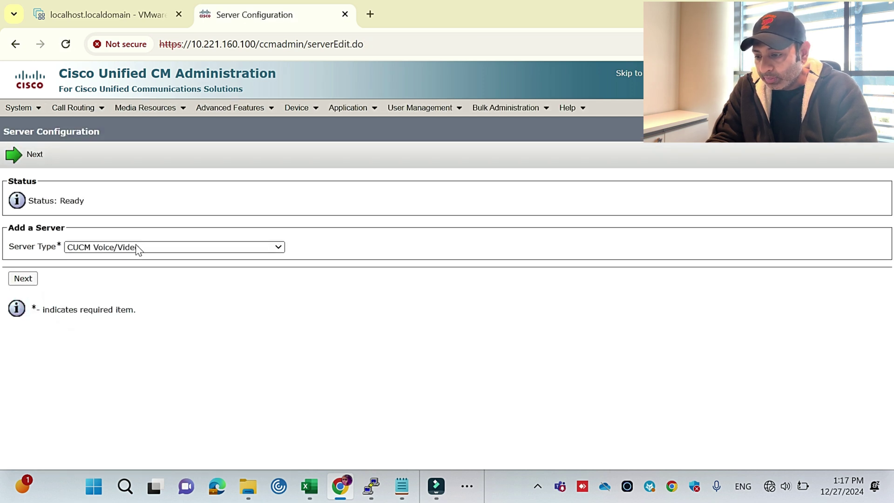
Step: Keep CUCM Voice/Video as the server type and continue to the details form
left_click(135, 244)
left_click(110, 254)
left_click(24, 279)
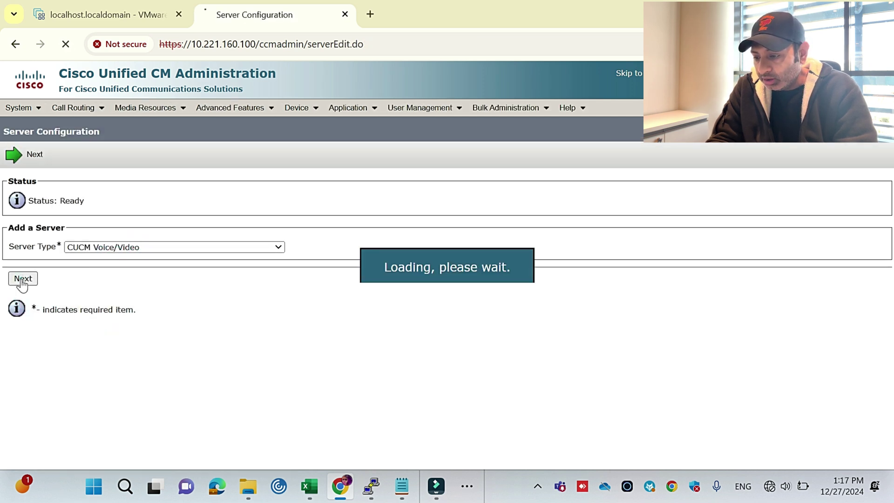
Step: Enter host 10.221.160.101 with description Subscriber and save the server
left_click(251, 258)
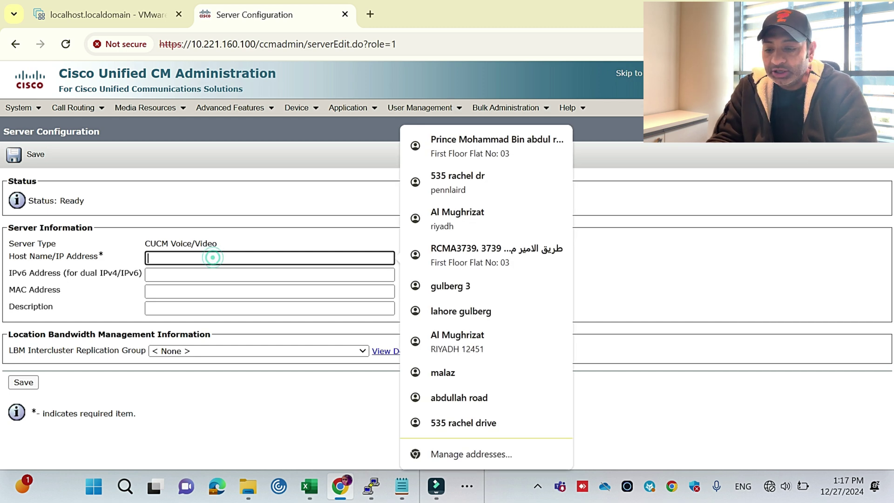
left_click(708, 393)
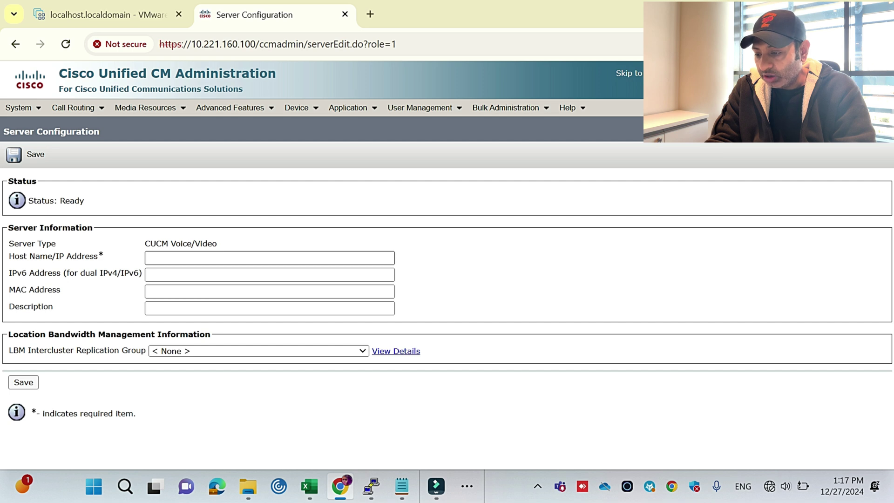
left_click(332, 260)
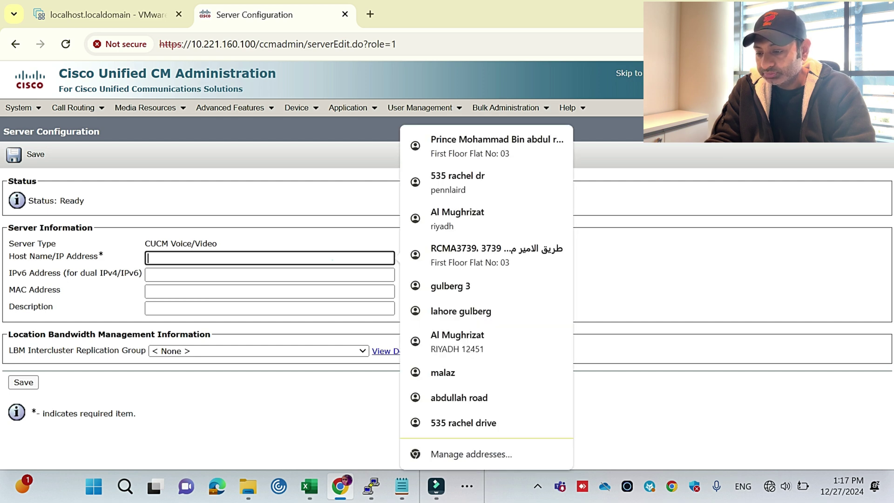
type("10.221")
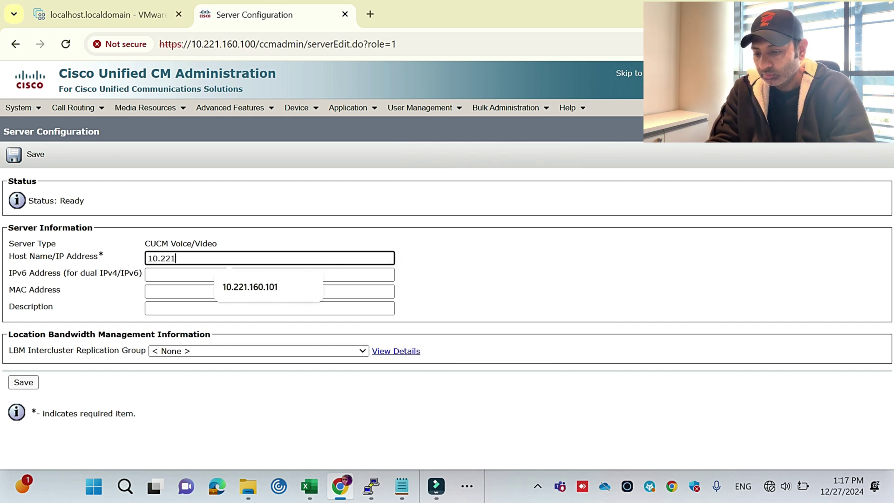
key("Down")
key("Tab")
key("Tab")
key("Tab")
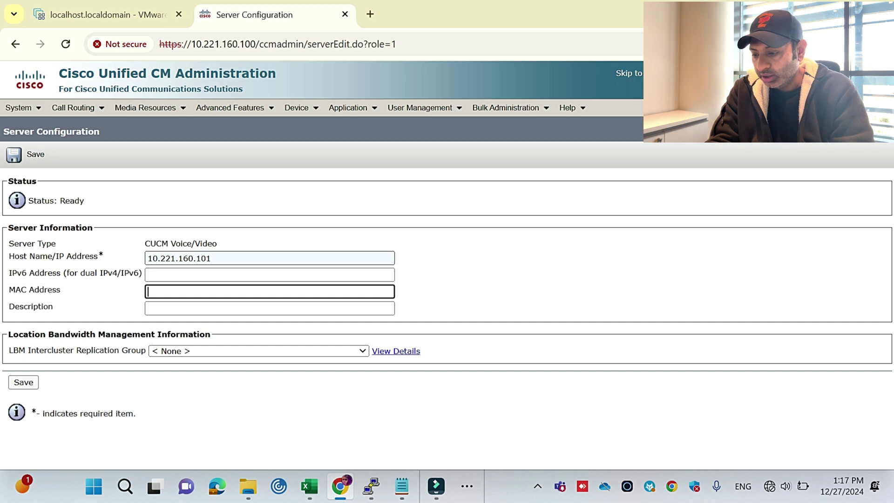
type("Subscriber")
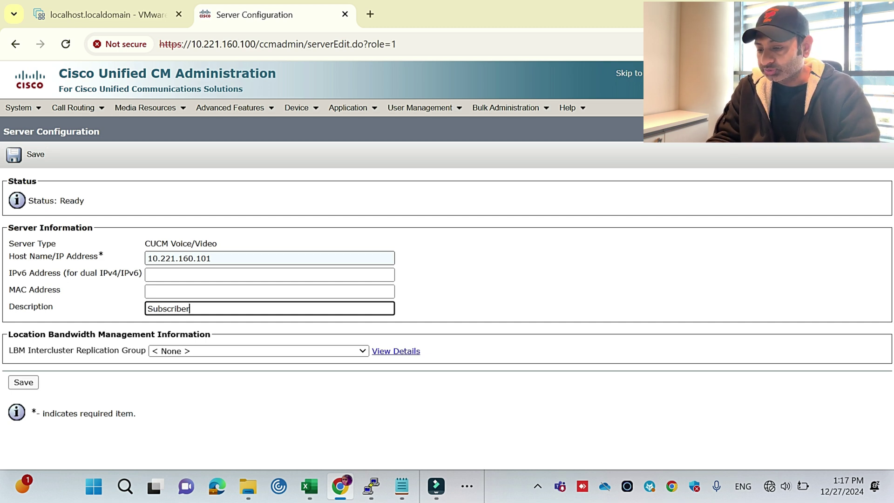
left_click(24, 383)
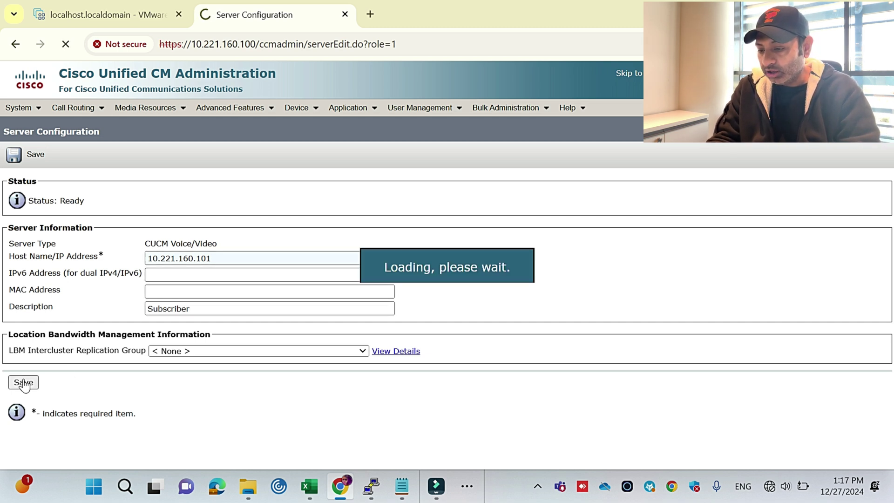
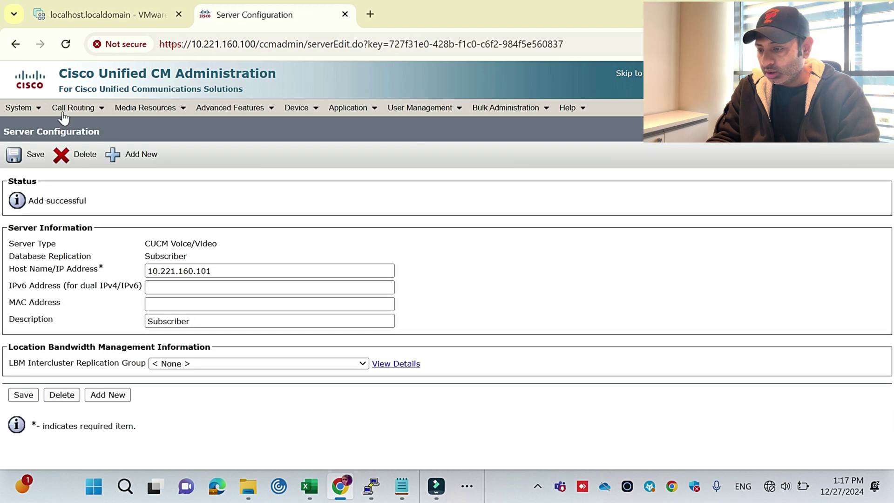
Step: Review Publisher in the server list, then go back to the Subscriber VM console
left_click(23, 111)
left_click(41, 76)
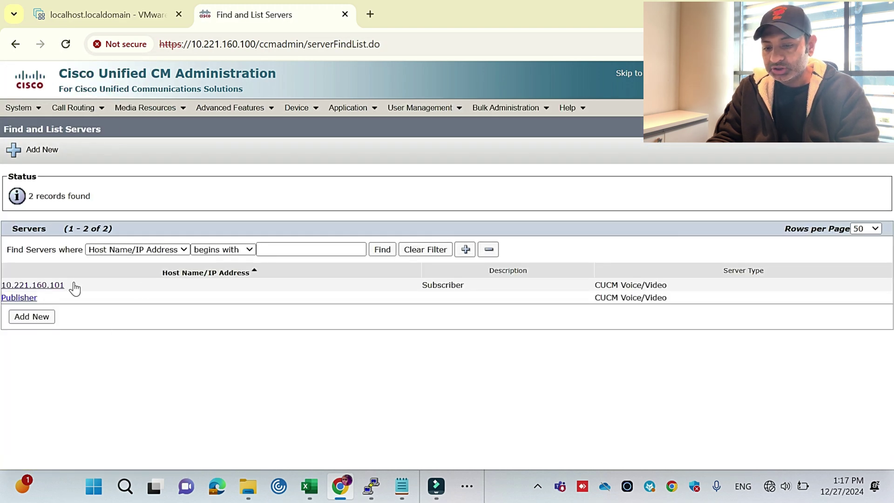
left_click(18, 298)
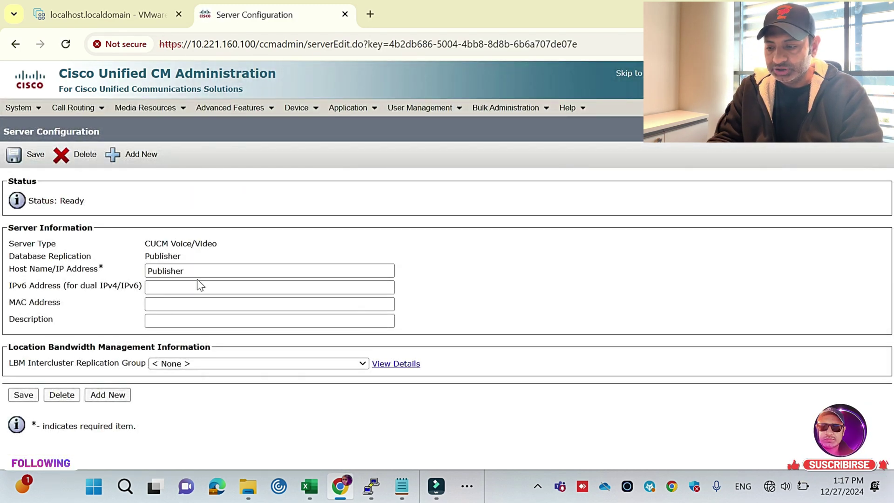
left_click(25, 109)
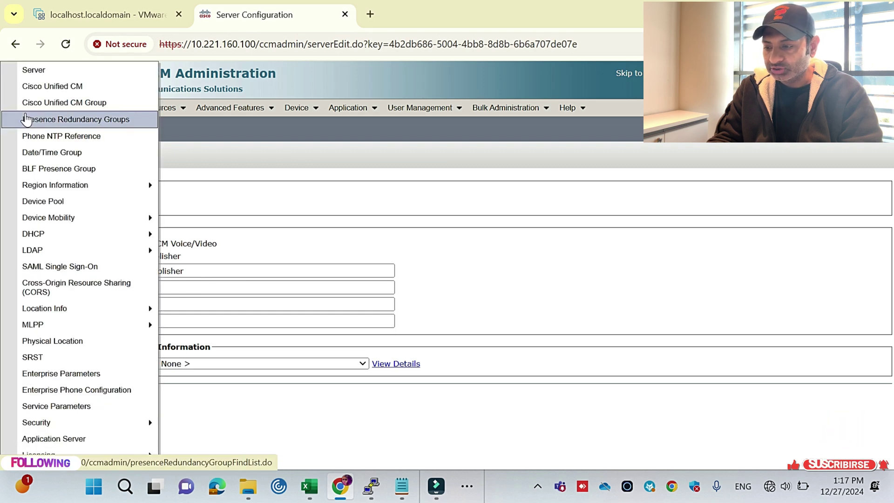
left_click(28, 71)
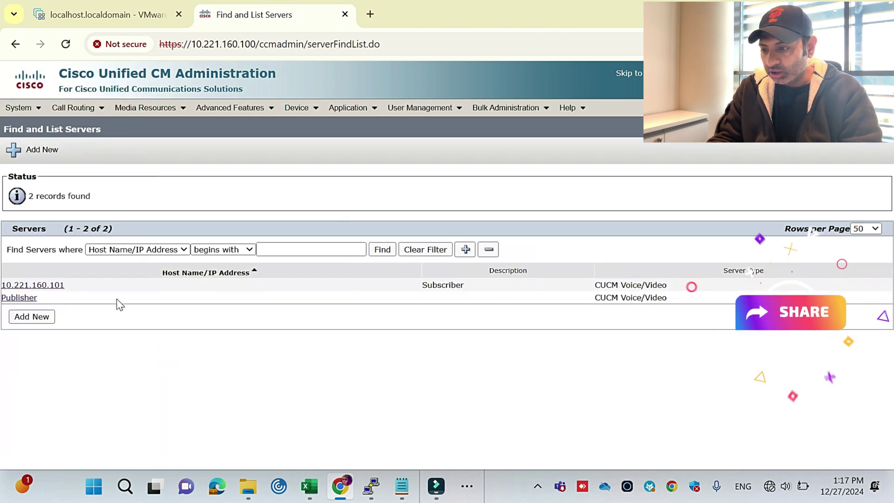
left_click(103, 10)
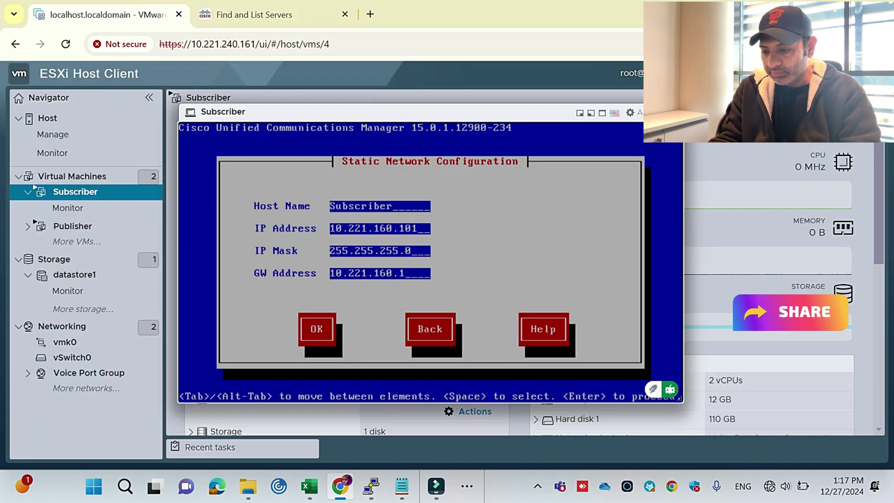
Step: Accept the subscriber's static network settings and decline the DNS client
key("Tab")
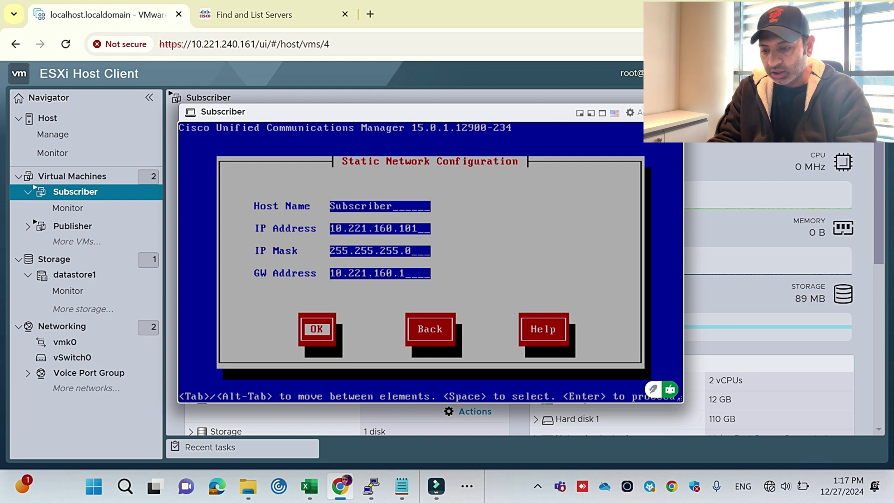
key("Return")
key("Tab")
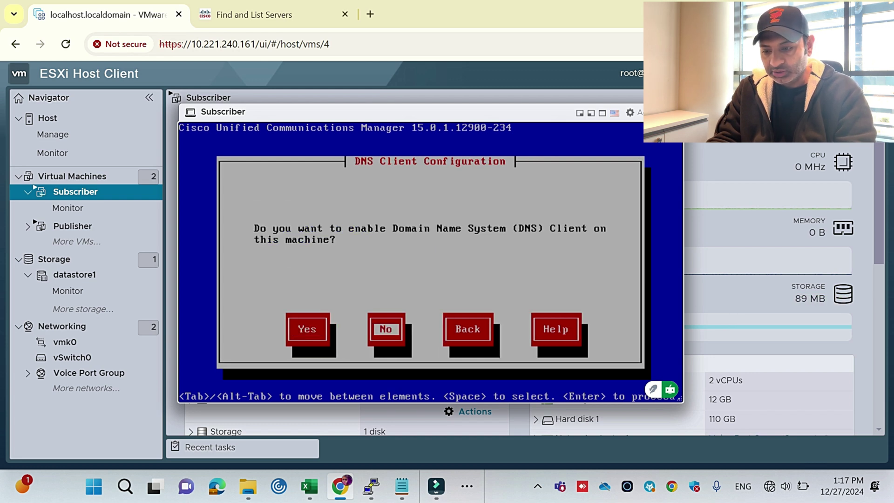
key("Return")
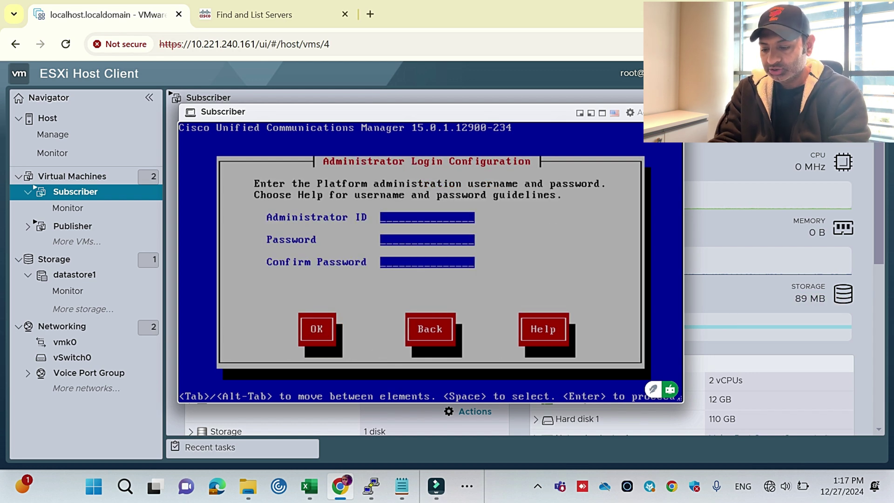
Step: Set the platform administrator ID to admin with its password entered twice
type("admin")
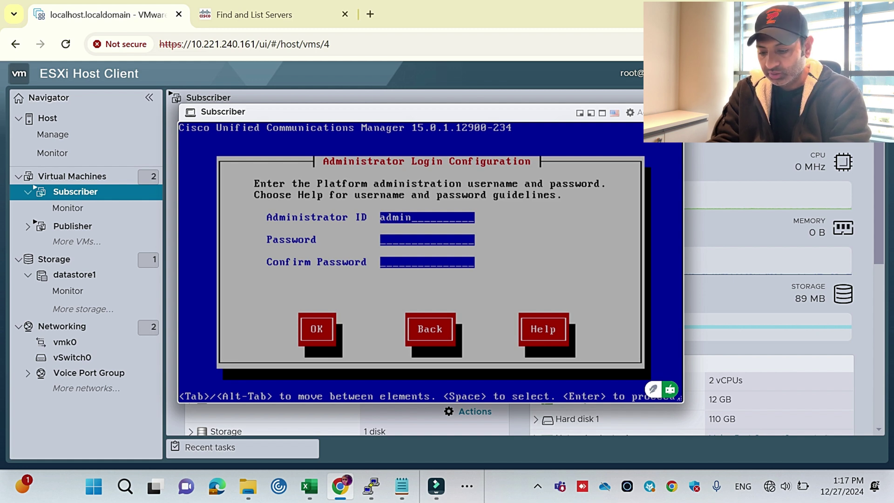
key("Tab")
type("*************")
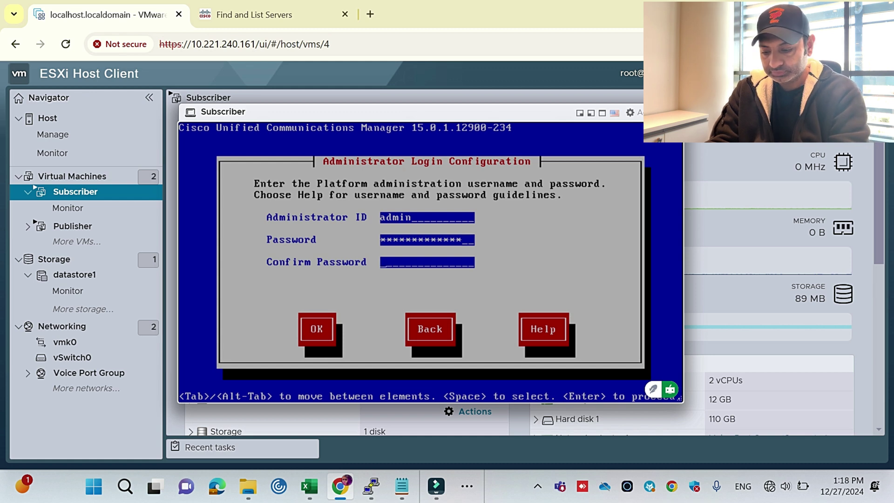
type("*************")
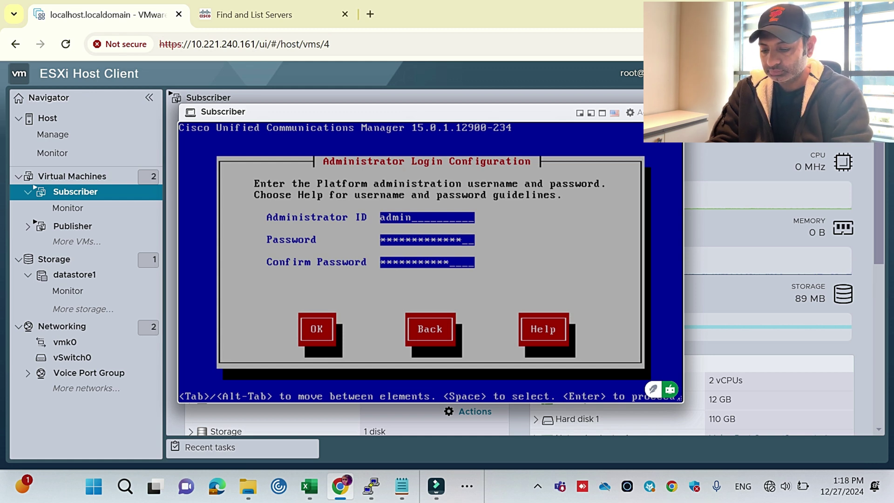
key("Tab")
key("Return")
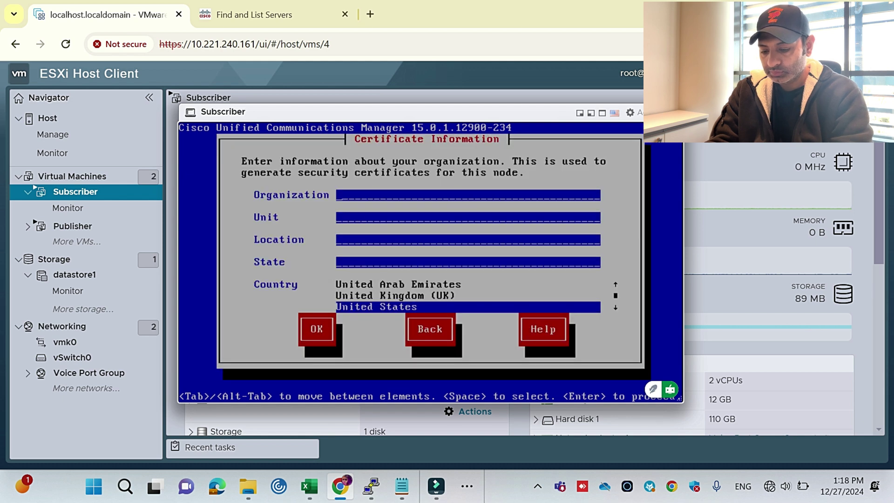
Step: Enter the certificate's Organization name, correcting typos along the way
type("NAtional")
key("BackSpace")
key("BackSpace")
key("BackSpace")
key("BackSpace")
key("BackSpace")
key("BackSpace")
key("BackSpace")
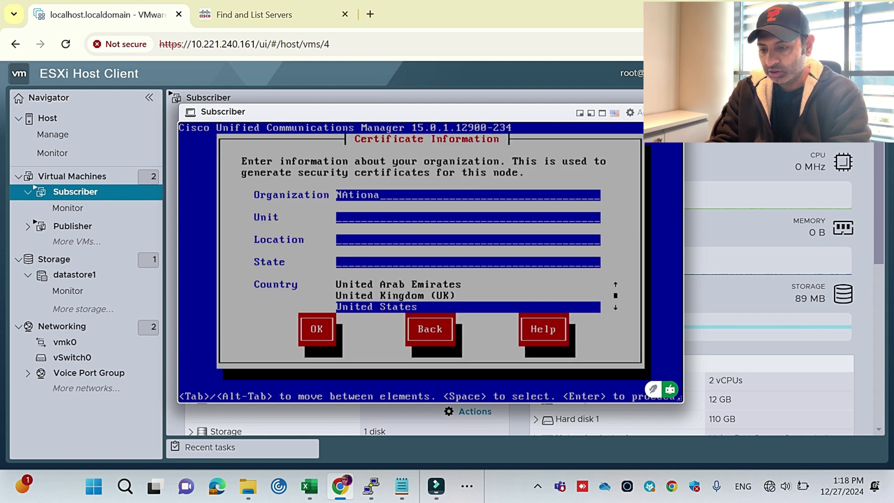
type("ationak")
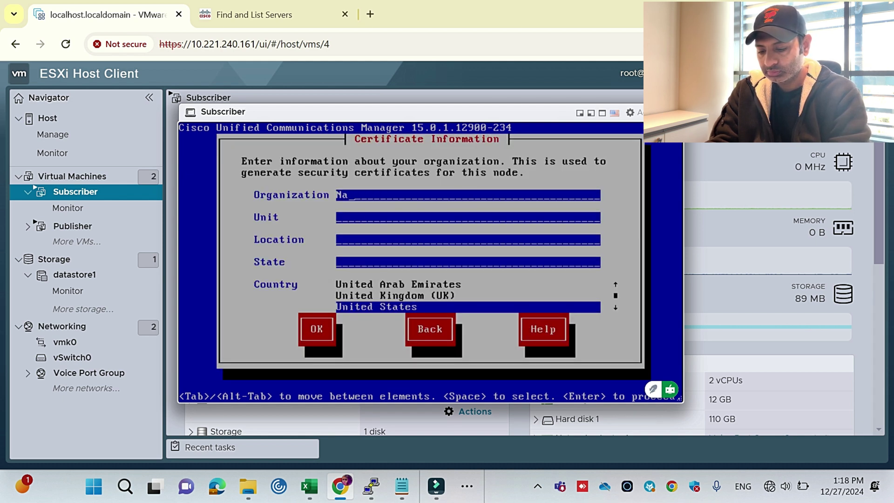
key("BackSpace")
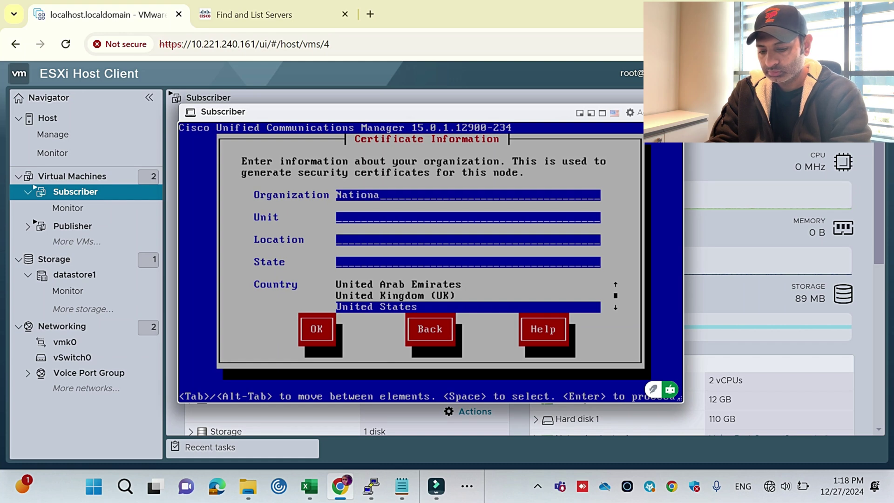
type("l I")
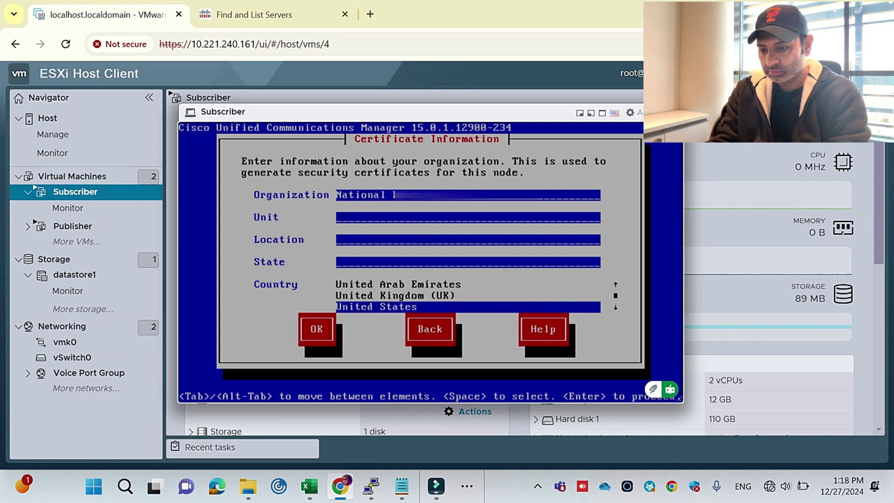
key("BackSpace")
type("I")
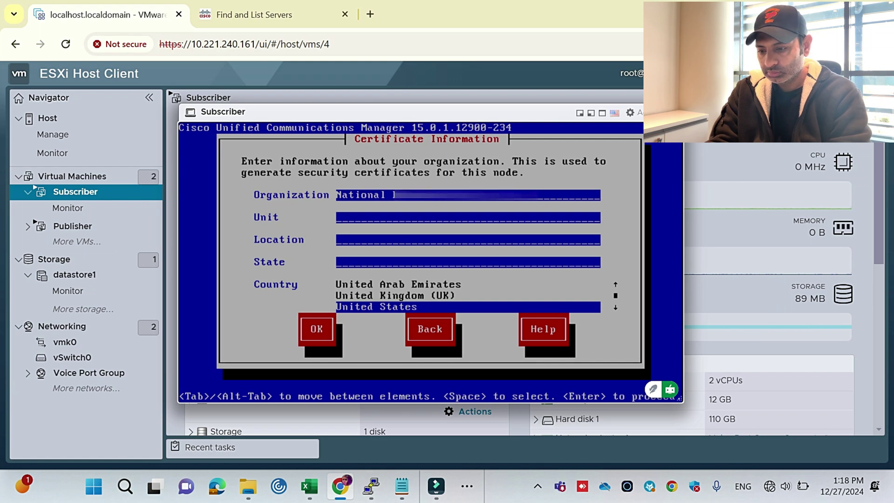
Step: Set unit 10, location and state Riyadh, country Saudi Arabia, and confirm the certificate details
key("Tab")
type("10")
type("Riyadh")
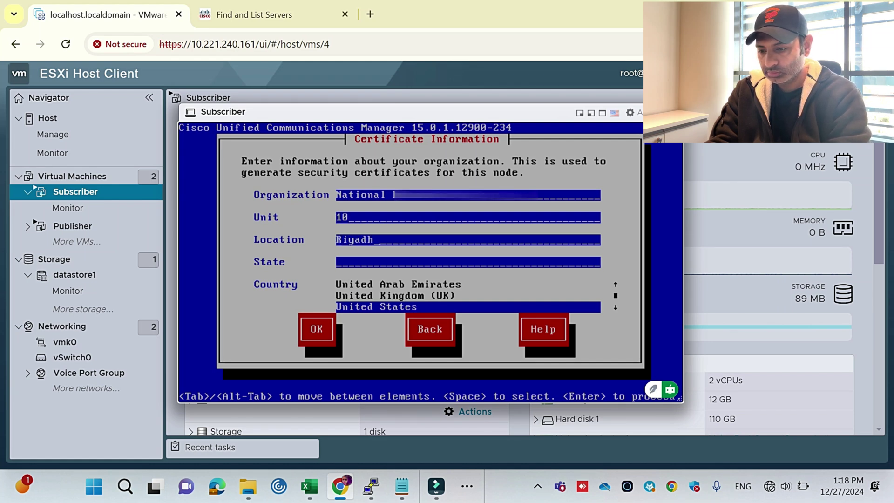
type("Riyadh")
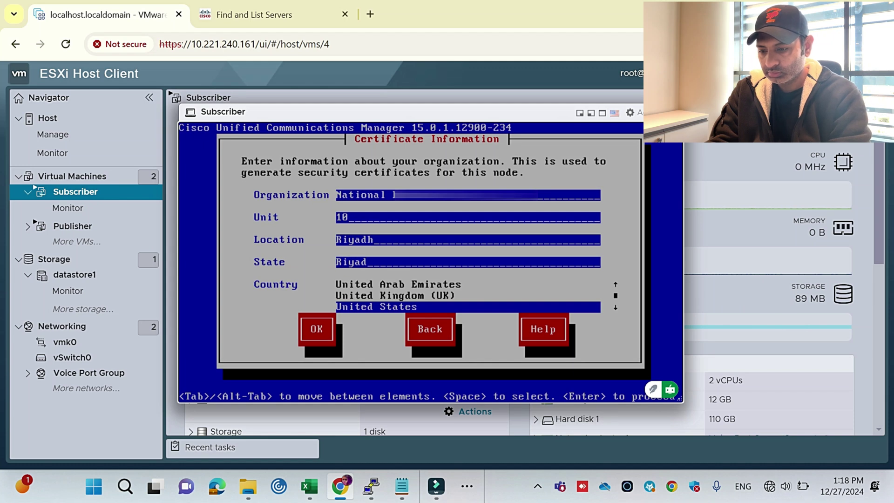
key("Tab")
key("s")
key("Down")
key("Down")
key("Down")
key("Down")
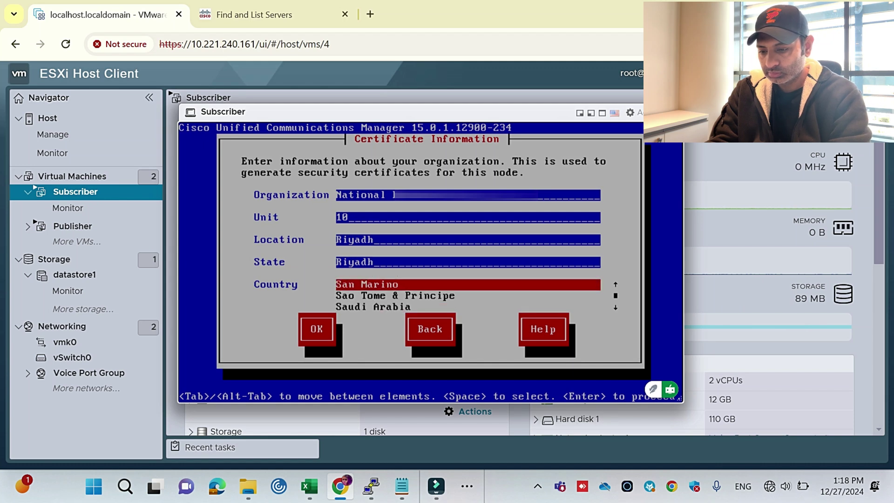
key("Tab")
key("Return")
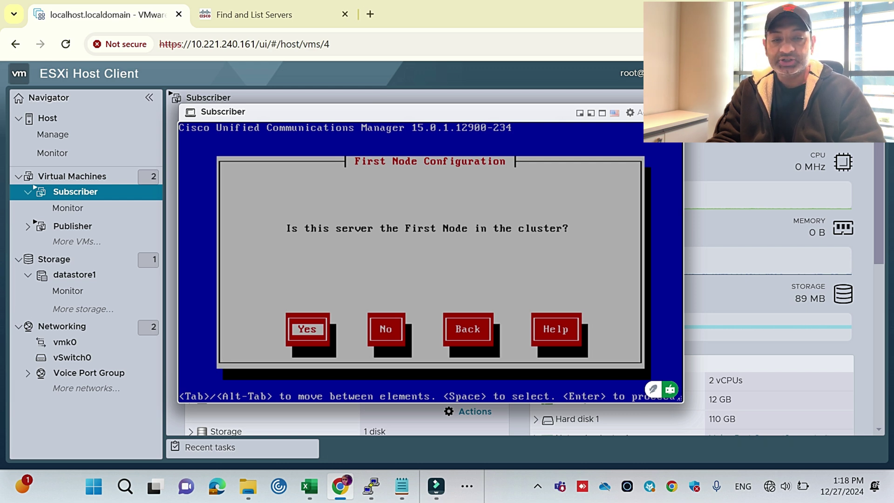
Step: Answer No to First Node, acknowledge the warning, and skip the connectivity test
key("Tab")
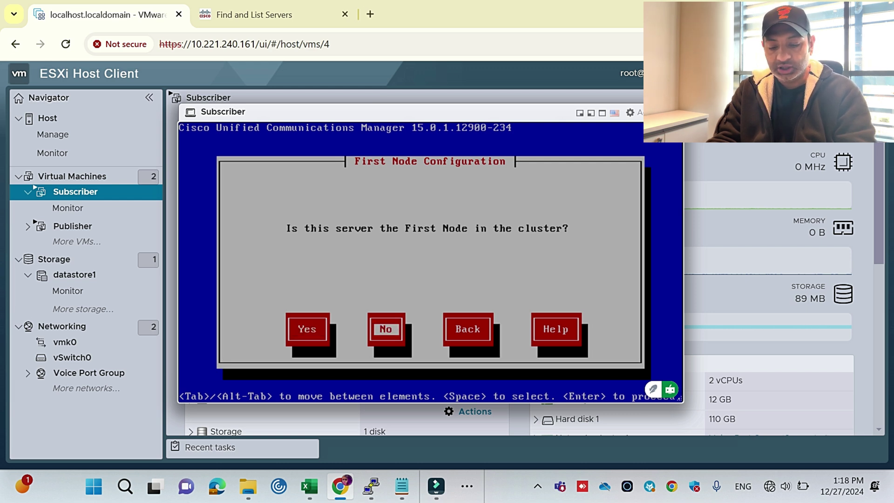
key("Return")
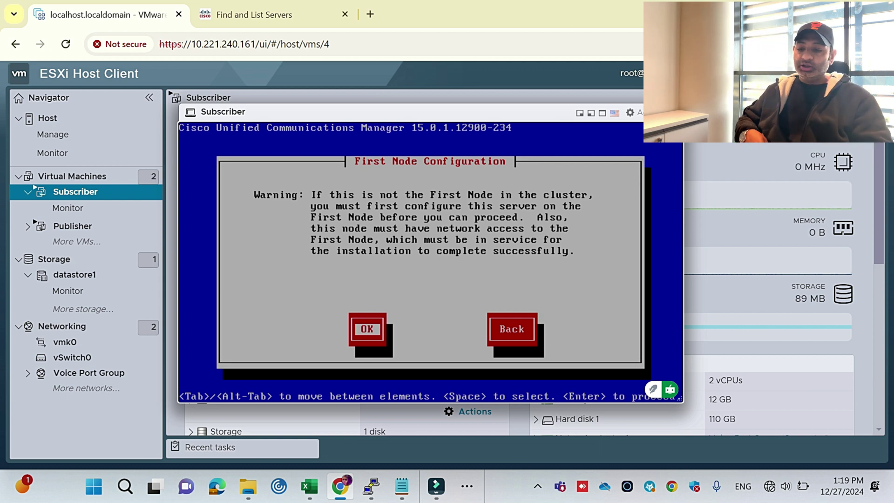
key("Return")
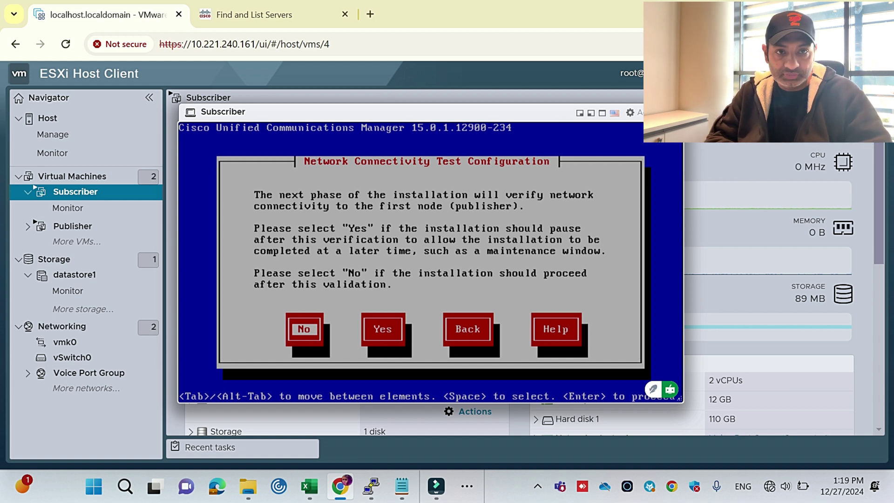
key("Return")
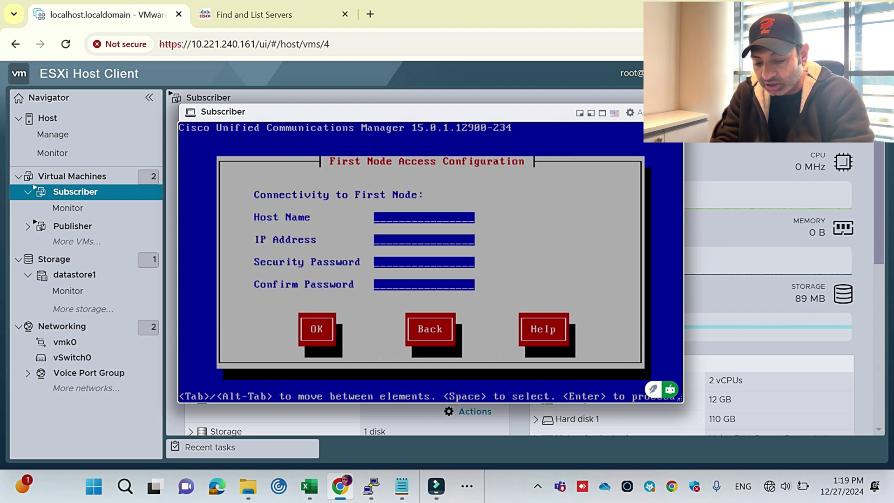
Step: Enter first node host name Publisher, IP 10.221.160.100, and the security password twice
type("Publi")
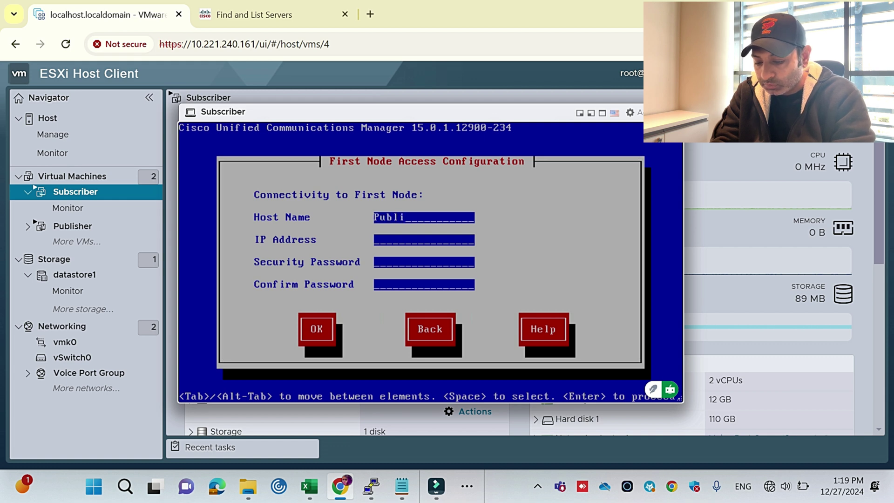
type("sher")
key("Tab")
type("10.22.1")
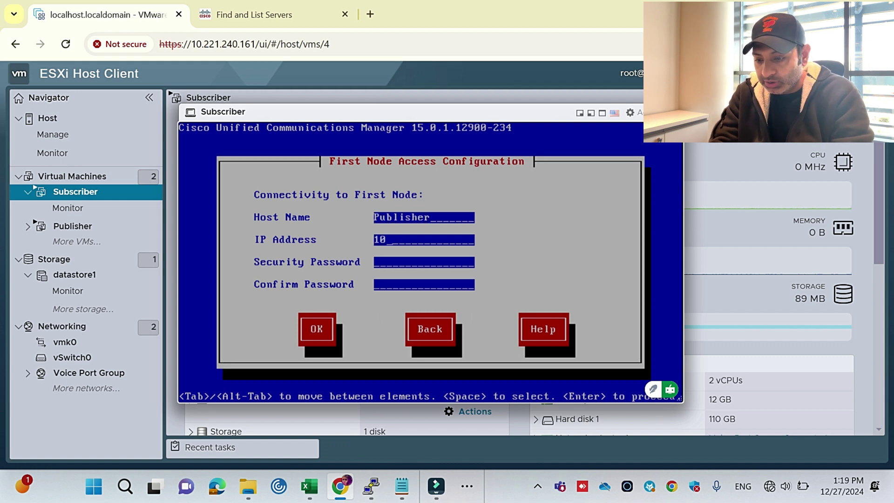
key("BackSpace")
key("BackSpace")
type("1.")
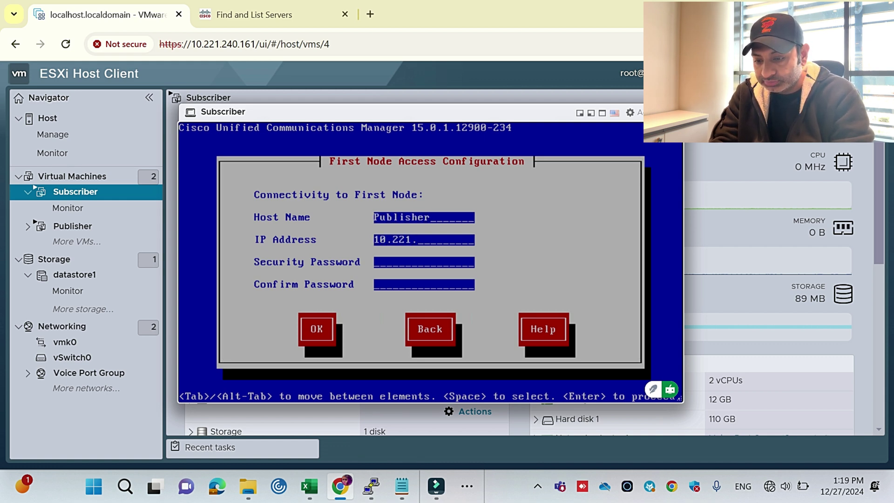
type("160.")
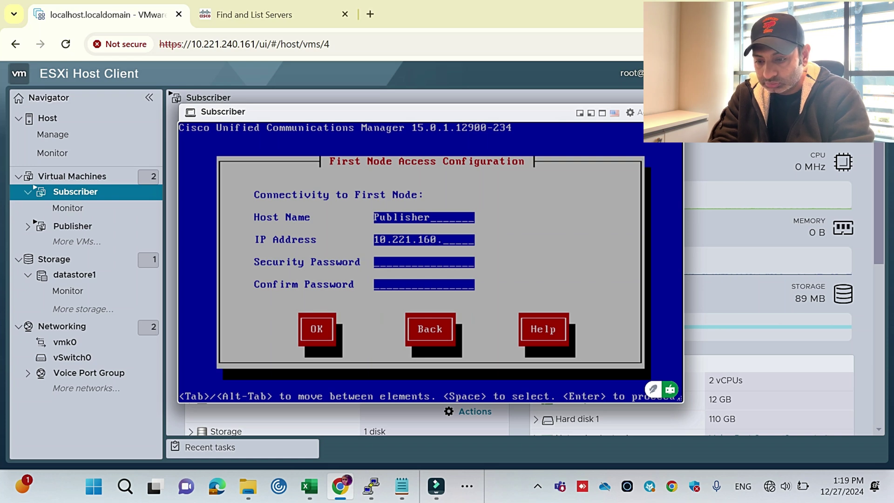
type("100")
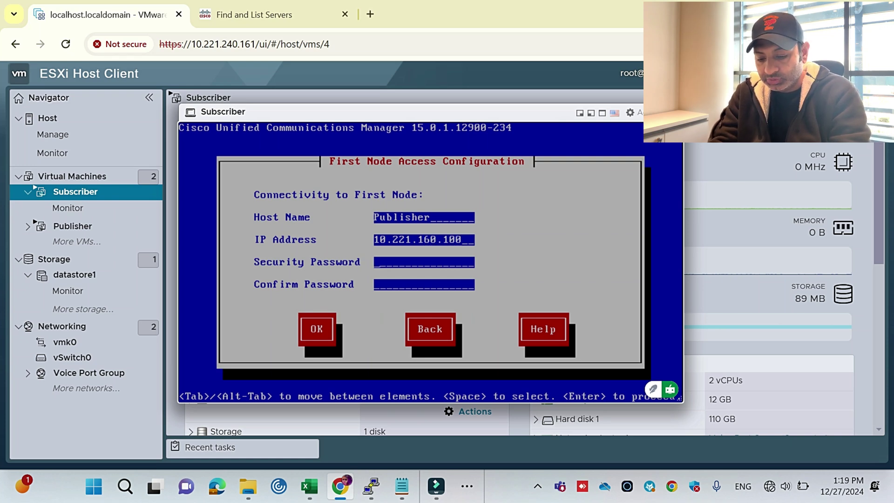
type("**********")
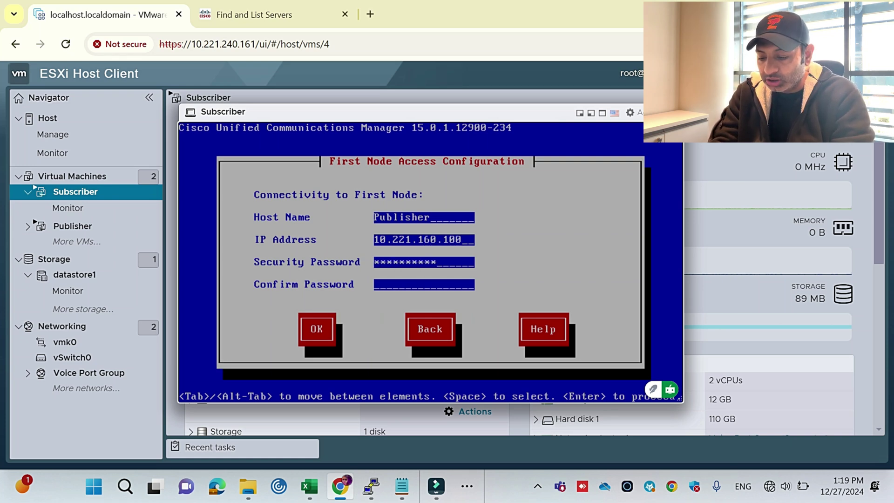
type("***")
type("*")
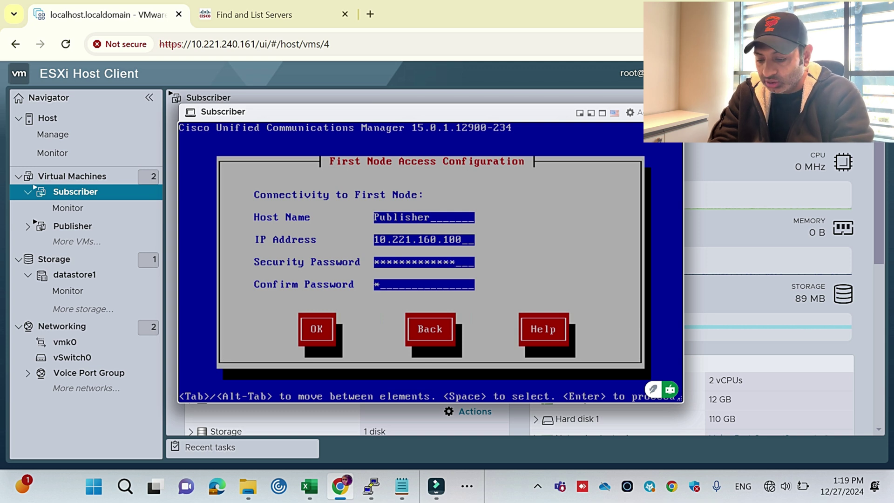
type("***********")
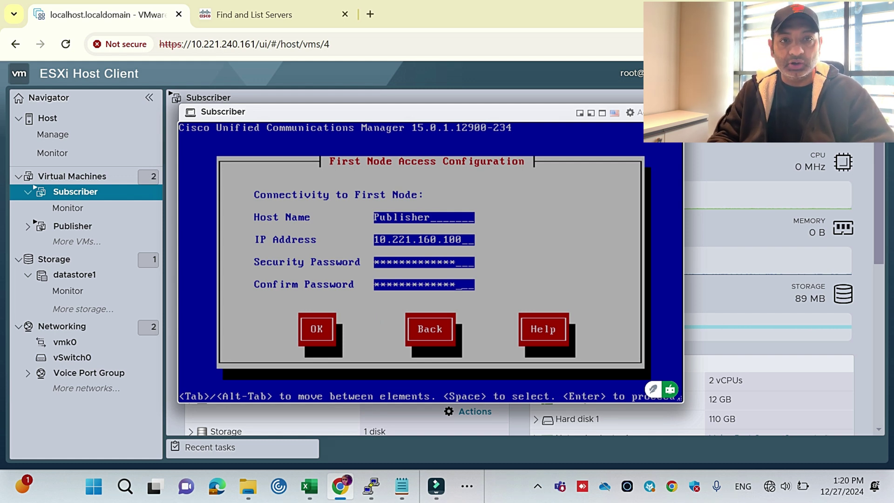
key("Tab")
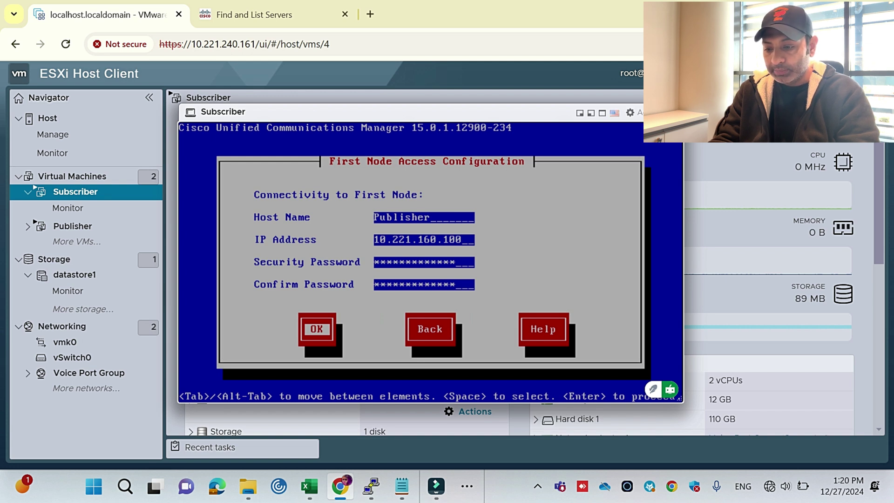
key("Return")
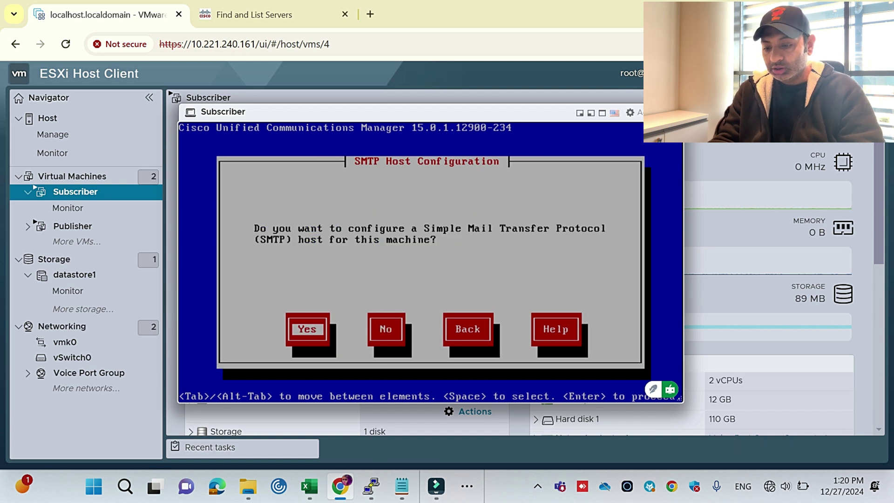
Step: Decline SMTP host setup and confirm the platform configuration to start installing
key("Tab")
key("Return")
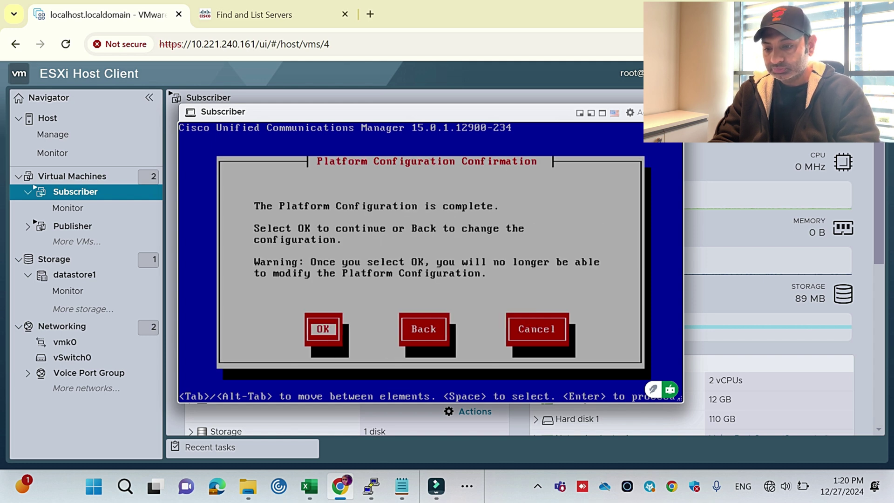
key("Return")
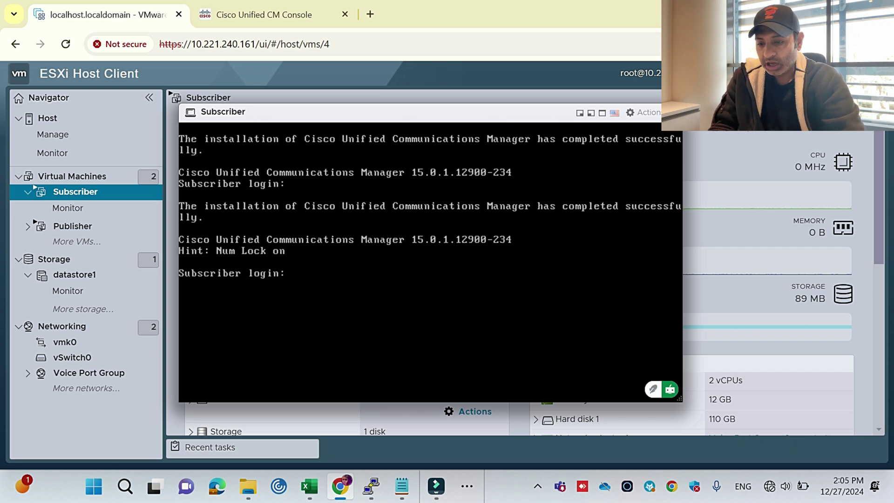
Step: Log in as admin at the Subscriber console, then switch to the publisher's CM Administration tab
type("in")
key("Return")
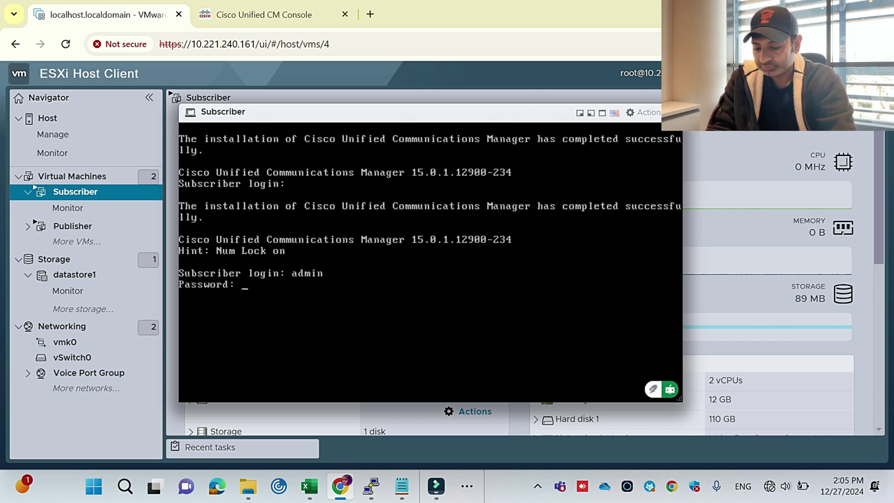
key("Return")
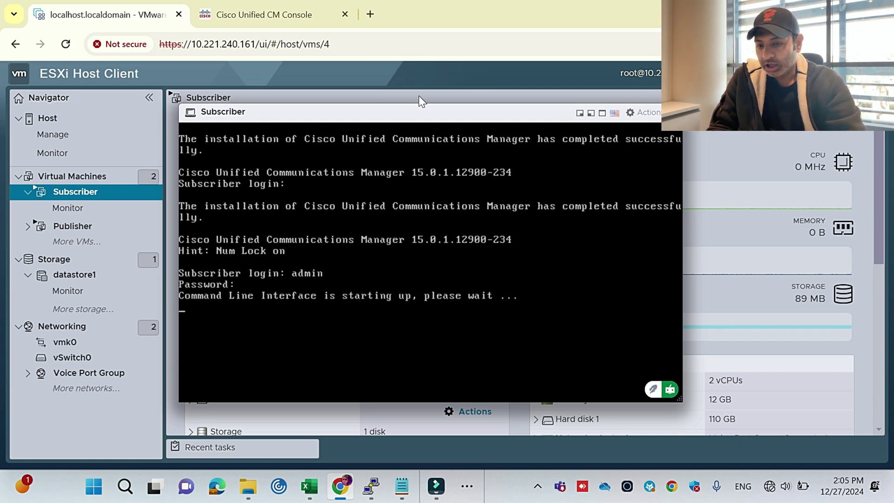
left_click(264, 14)
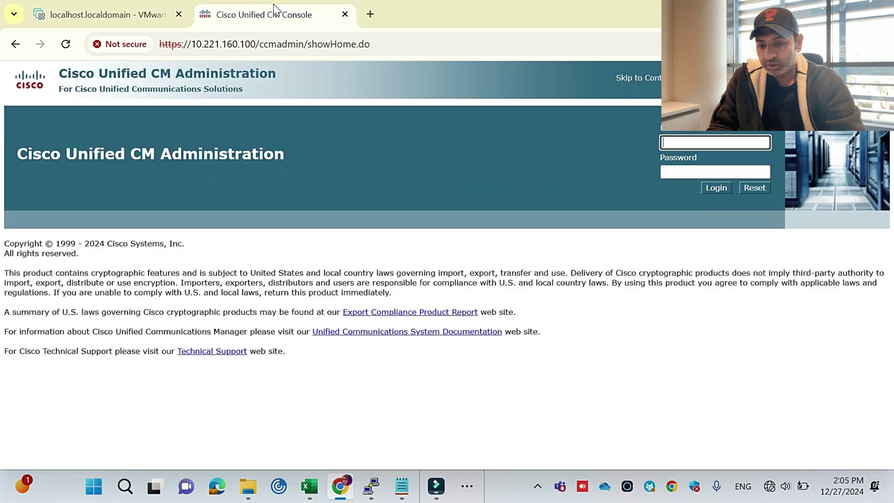
Step: Load 10.221.160.101 in a new tab and proceed past the certificate warning
left_click(370, 14)
type("10.221.1")
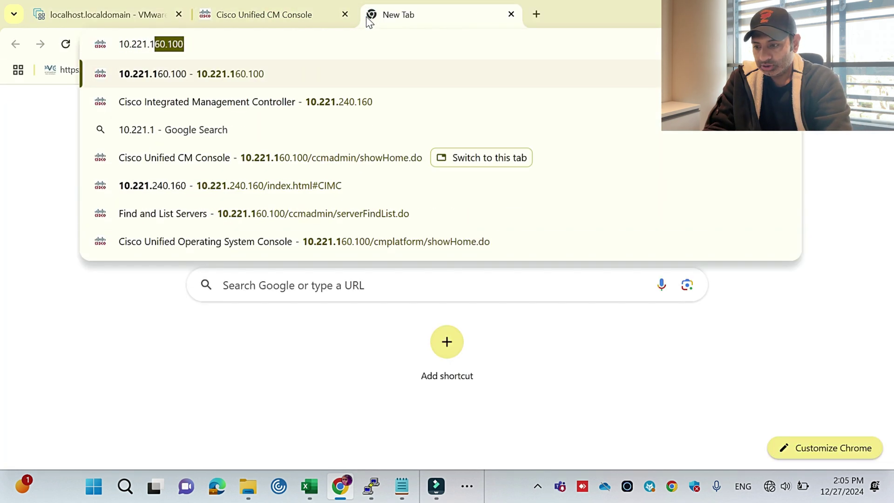
type("60.101")
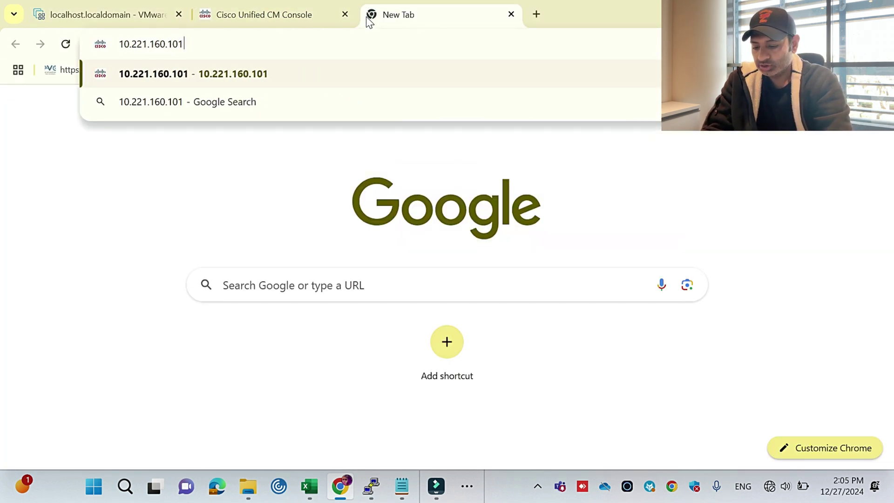
key("Return")
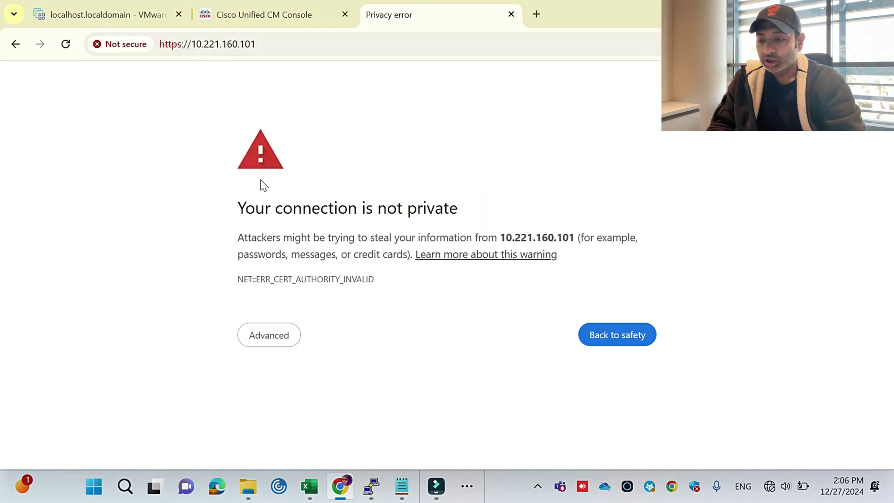
left_click(269, 336)
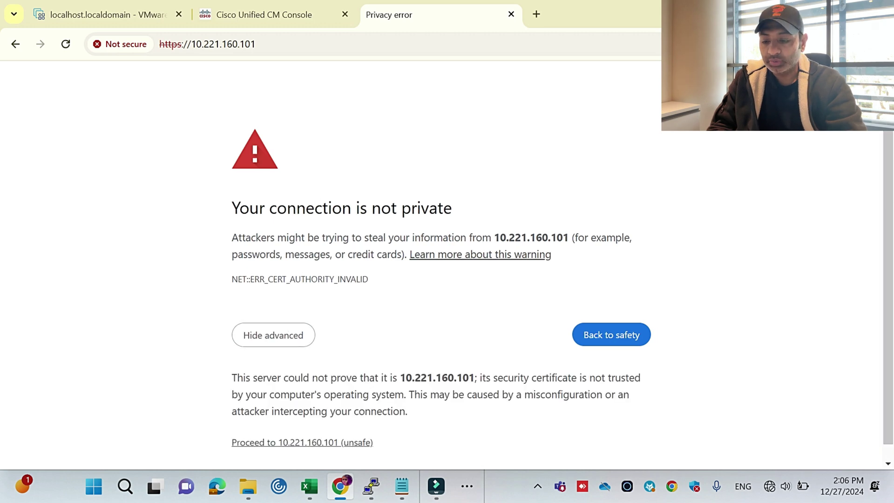
left_click(332, 444)
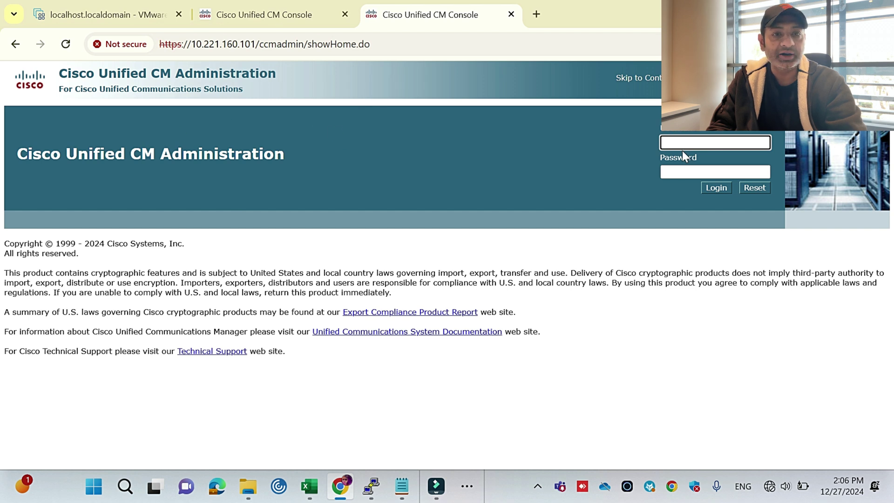
Step: Enter the admin username and password on the Subscriber's login page
type("admin")
key("Tab")
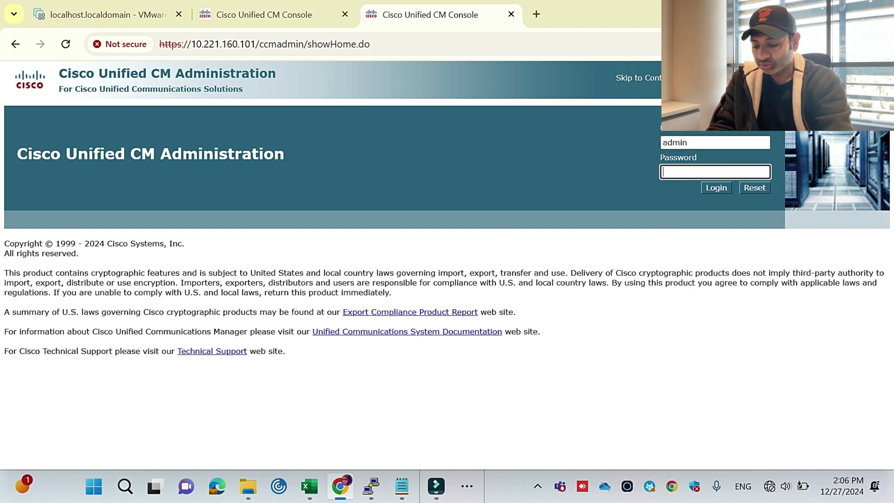
type("*********")
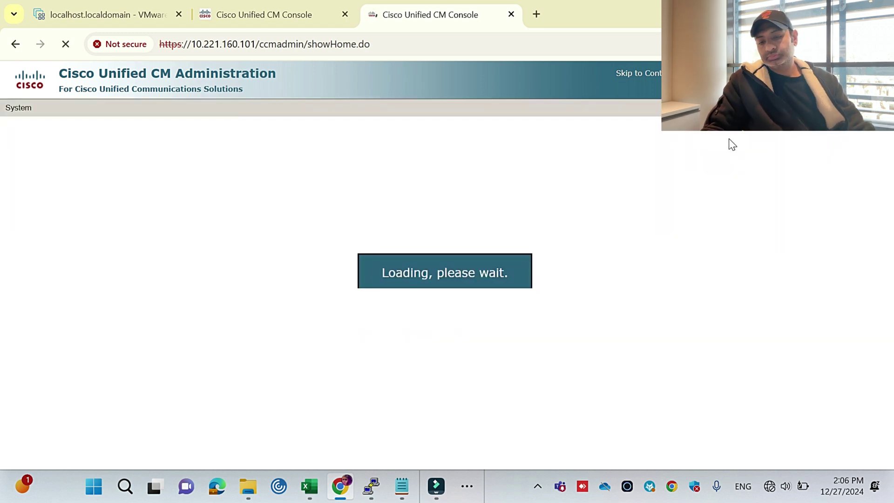
Step: Log in as admin to the publisher's CM Administration, then return to the subscriber node's page
left_click(266, 17)
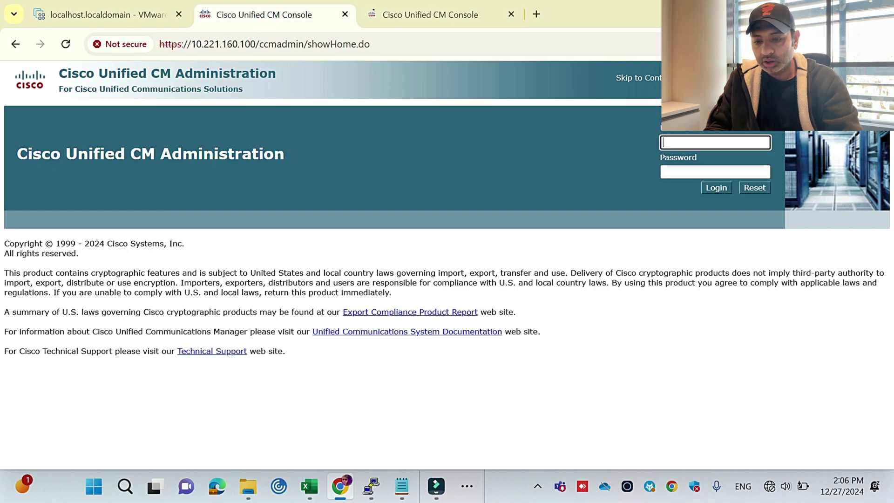
type("admin")
key("Tab")
type("•")
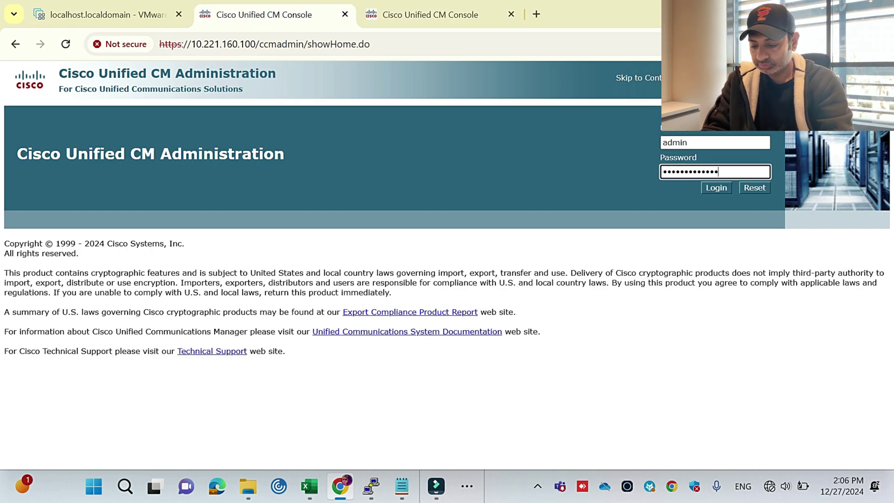
type("••••••••••••")
key("Return")
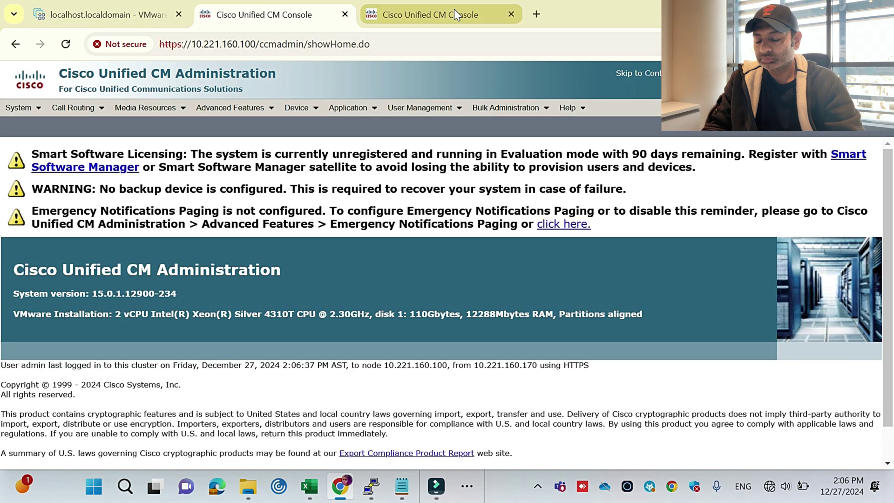
left_click(439, 11)
left_click(19, 108)
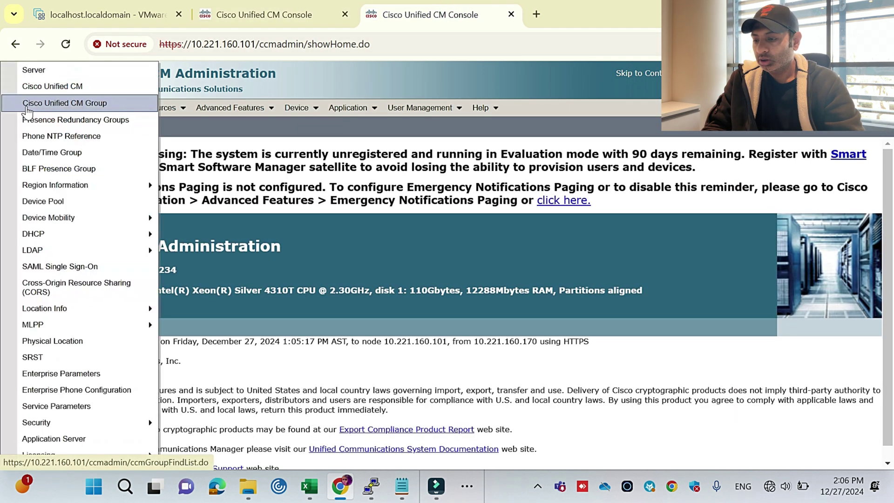
Step: Find all servers on the subscriber and publisher, each listing Publisher and 10.221.160.101
left_click(43, 72)
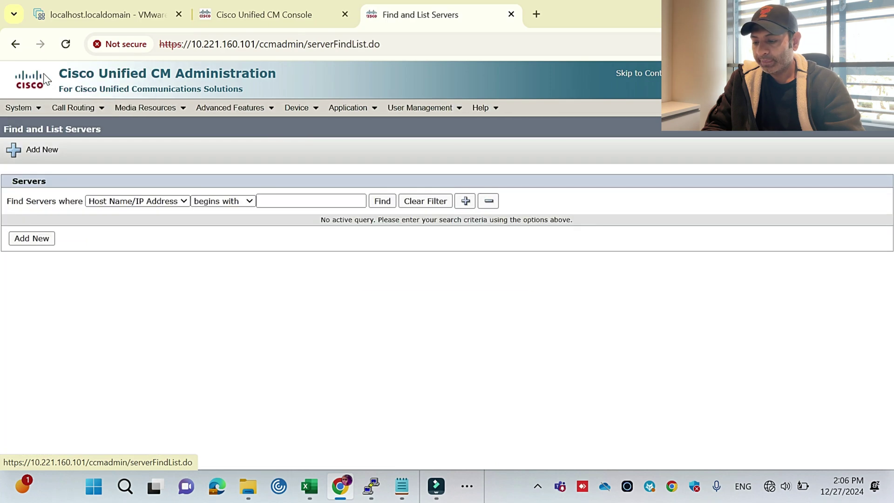
left_click(383, 201)
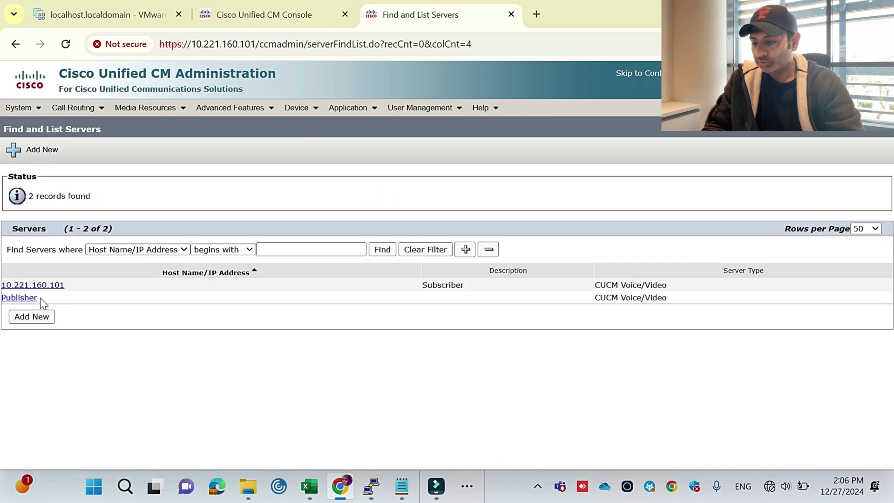
left_click(295, 6)
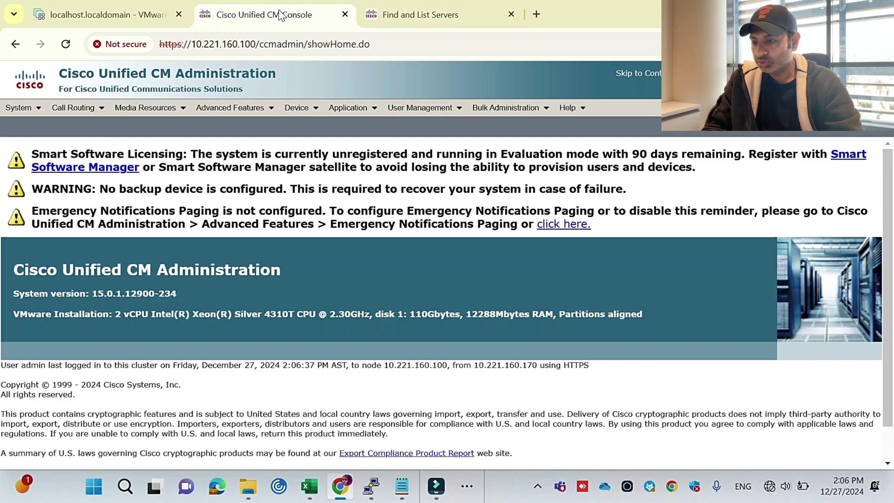
left_click(19, 109)
left_click(28, 70)
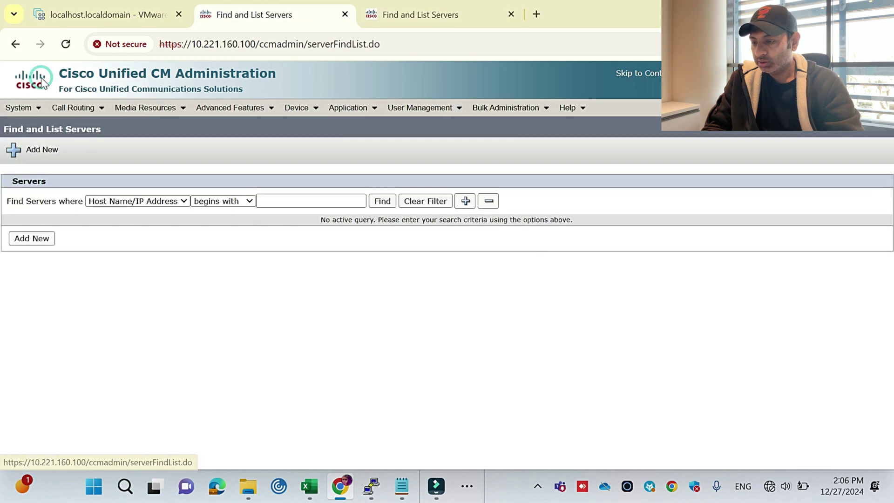
left_click(382, 203)
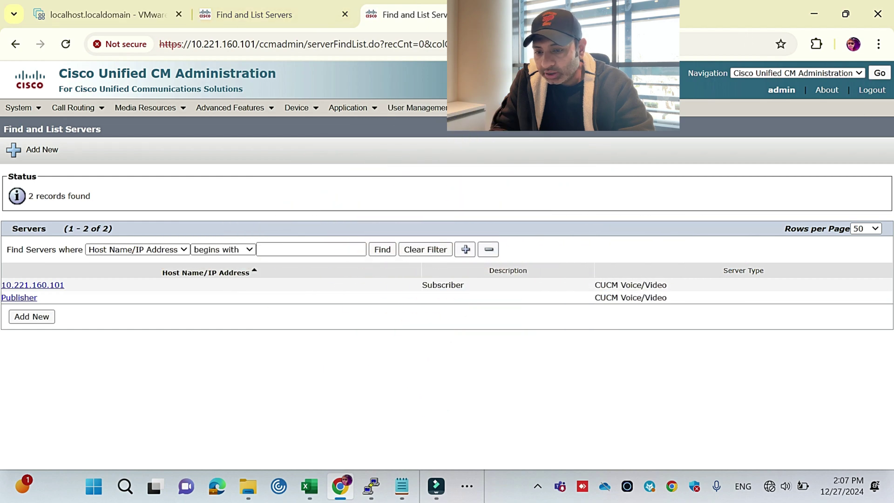
Step: Switch from the current Cisco application to Cisco Unified Reporting
left_click(859, 73)
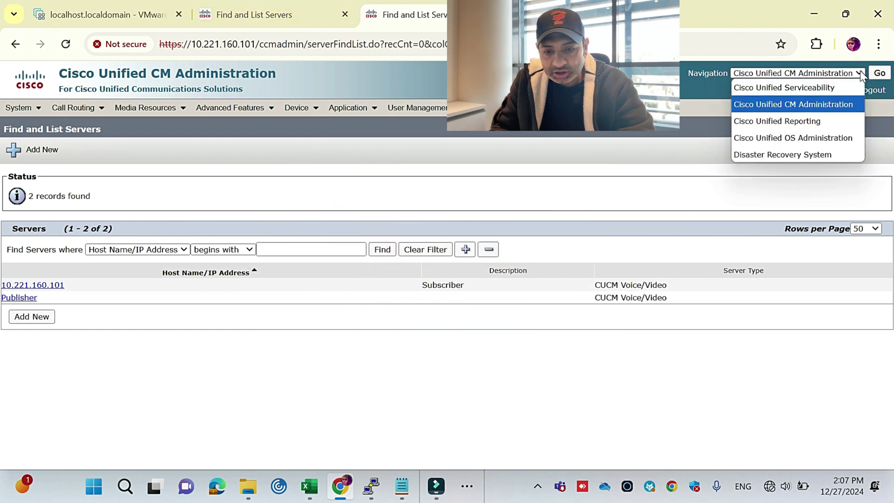
left_click(808, 121)
left_click(879, 73)
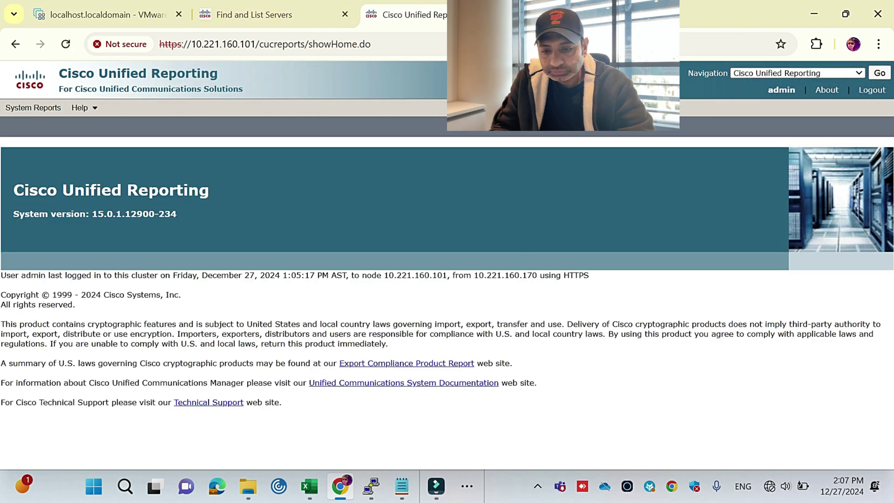
Step: Generate a new Unified CM Database Status report from System Reports
left_click(43, 108)
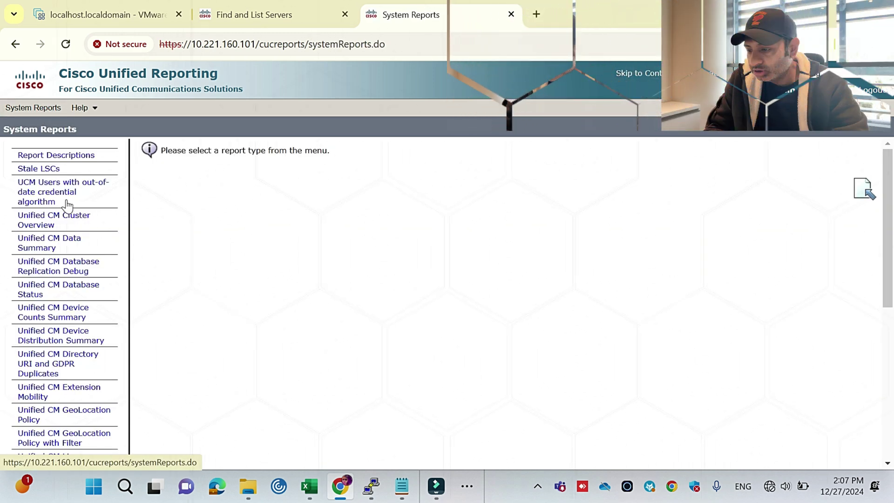
left_click(63, 289)
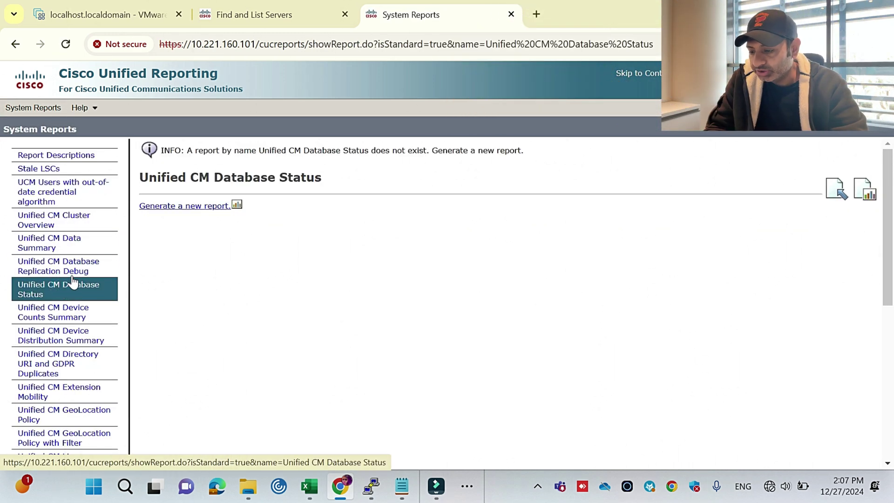
left_click(196, 206)
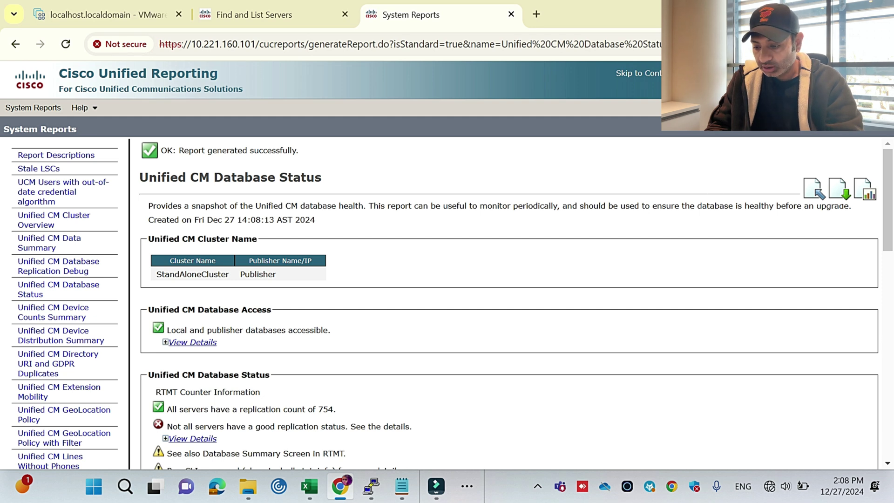
Step: Expand the replication status details, highlight 10.221.160.101 '0 - initializing', then reload the report
scroll(892, 214, "down", 2)
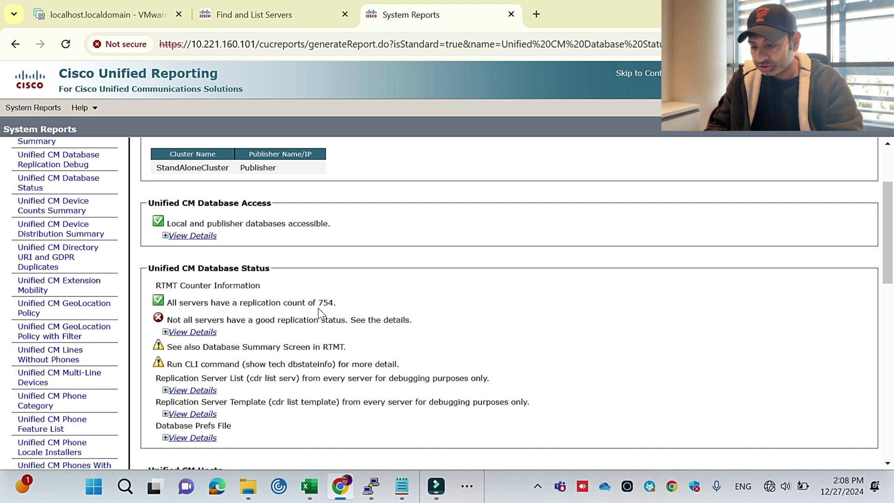
left_click(192, 332)
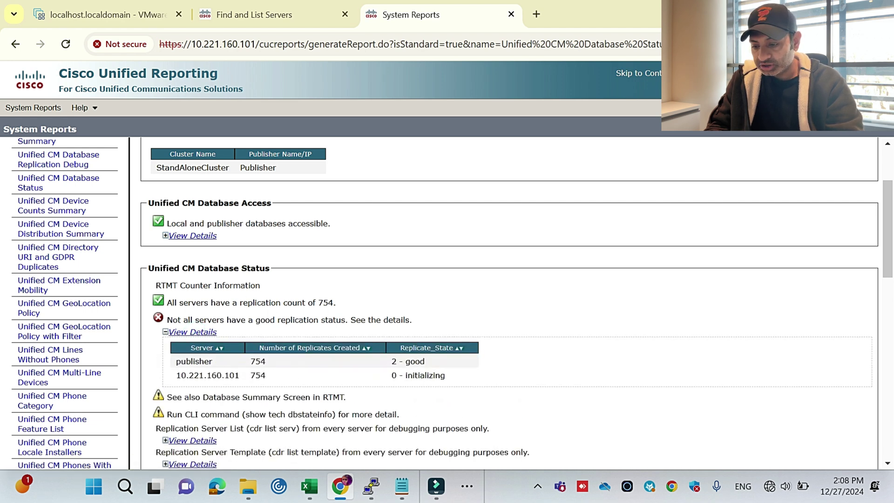
left_click_drag(181, 376, 434, 375)
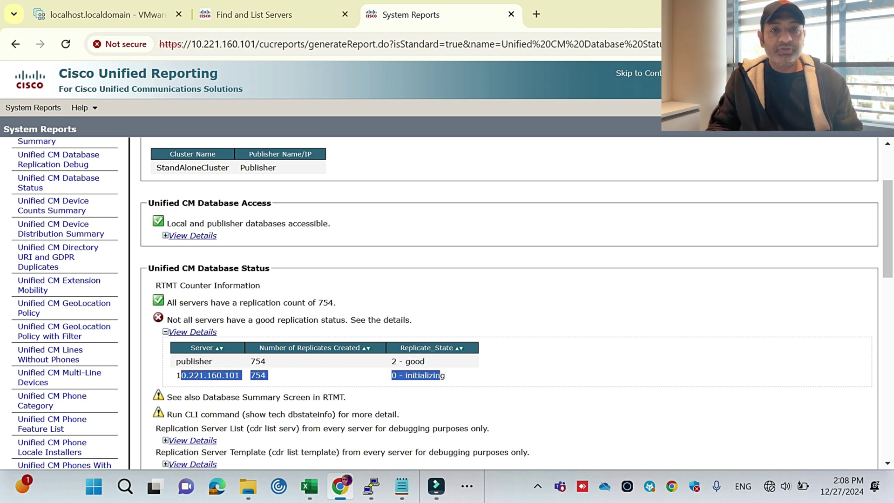
left_click(557, 388)
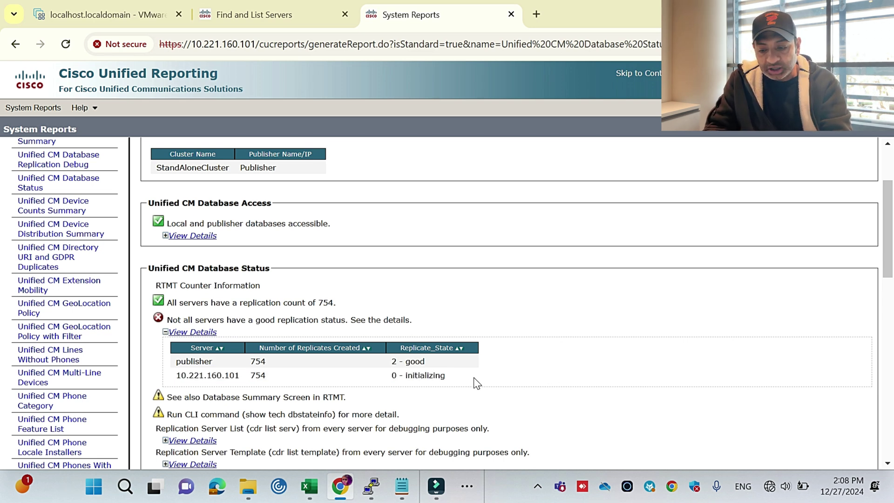
left_click_drag(454, 378, 418, 376)
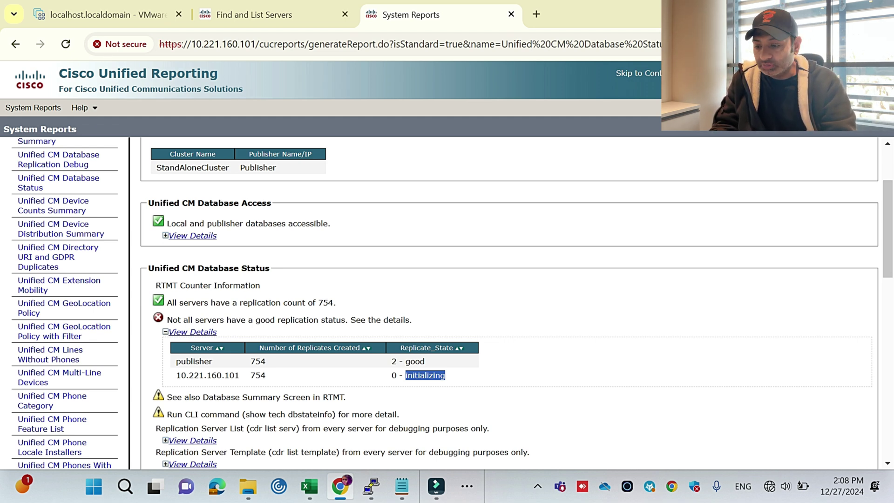
left_click(69, 47)
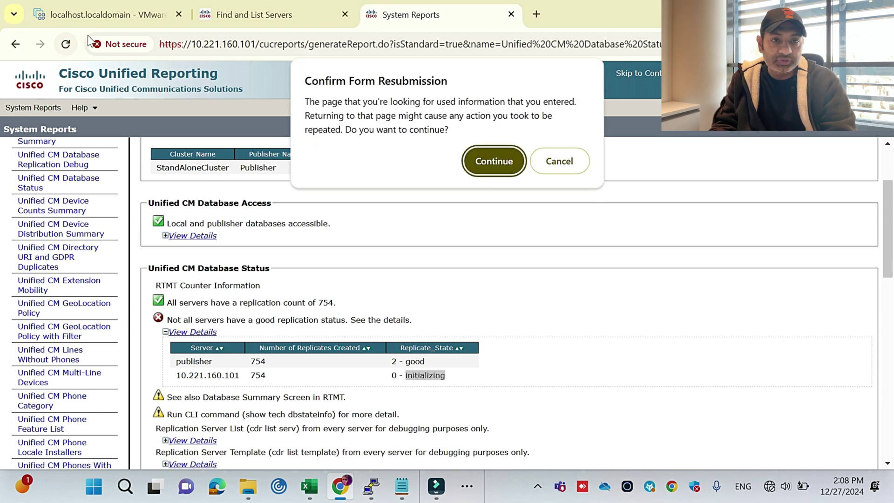
Step: Confirm the resubmission to refresh the status, then generate a new Unified CM Data Summary report
left_click(485, 160)
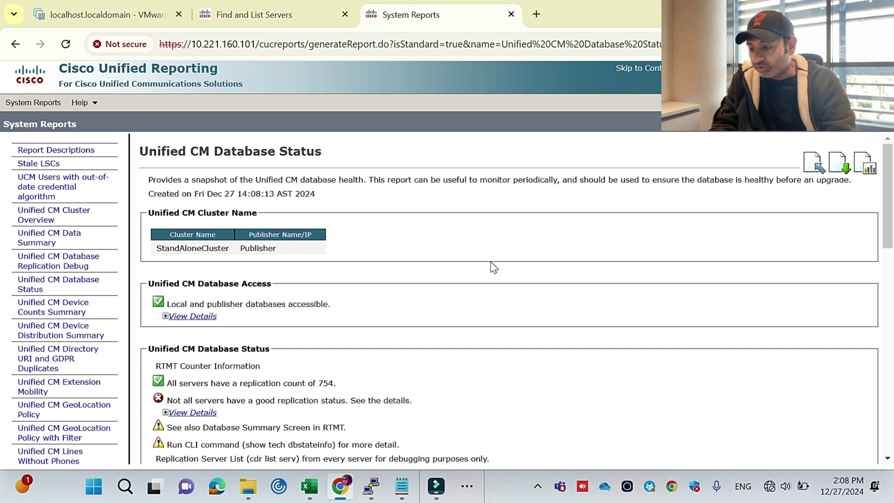
left_click(46, 247)
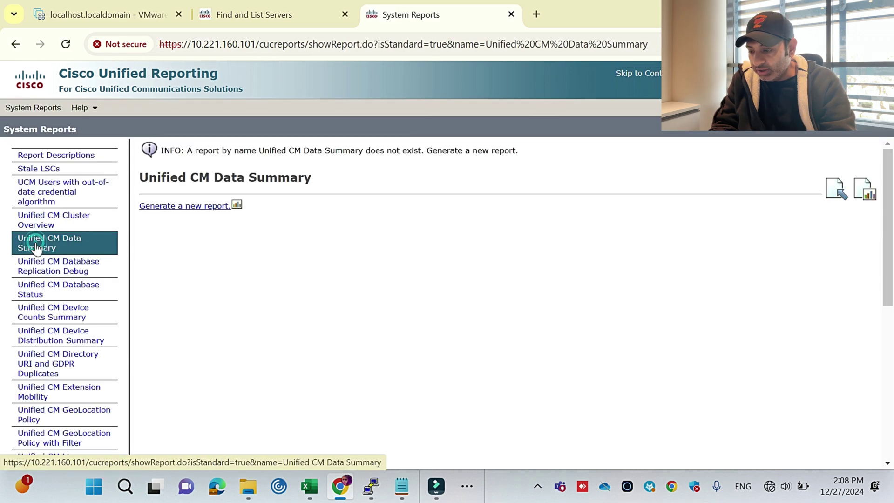
left_click(172, 206)
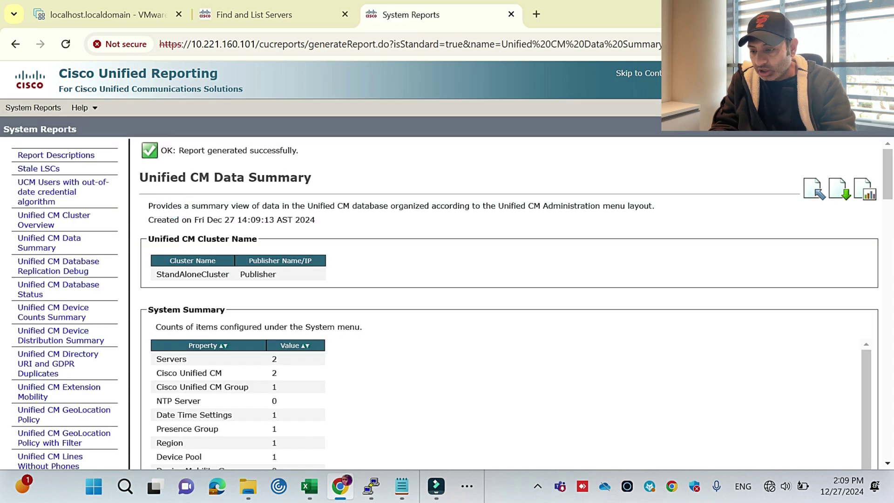
scroll(892, 189, "down", 3)
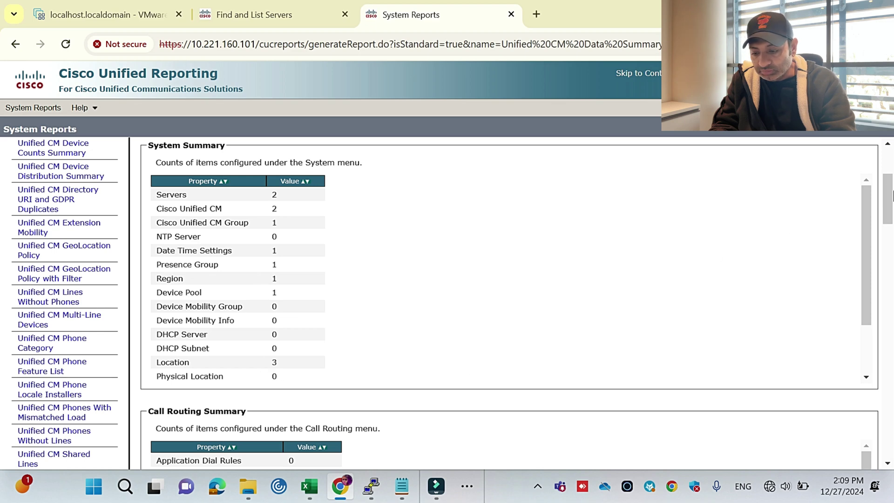
left_click(859, 74)
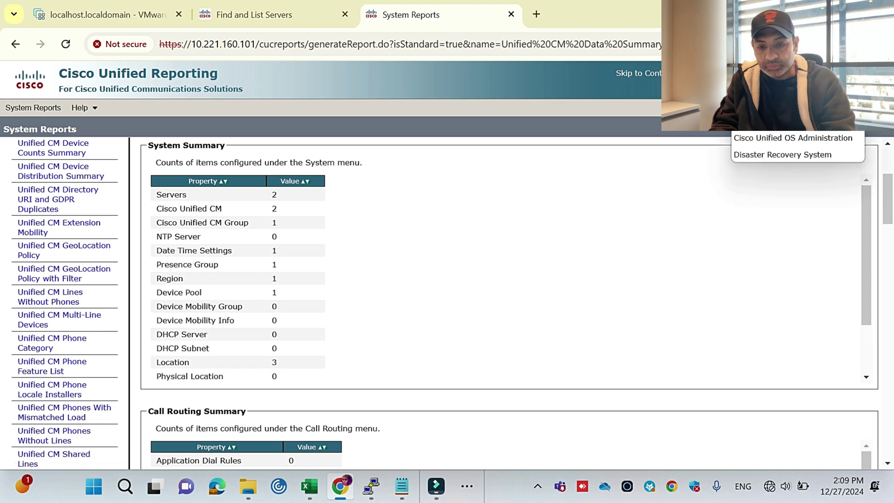